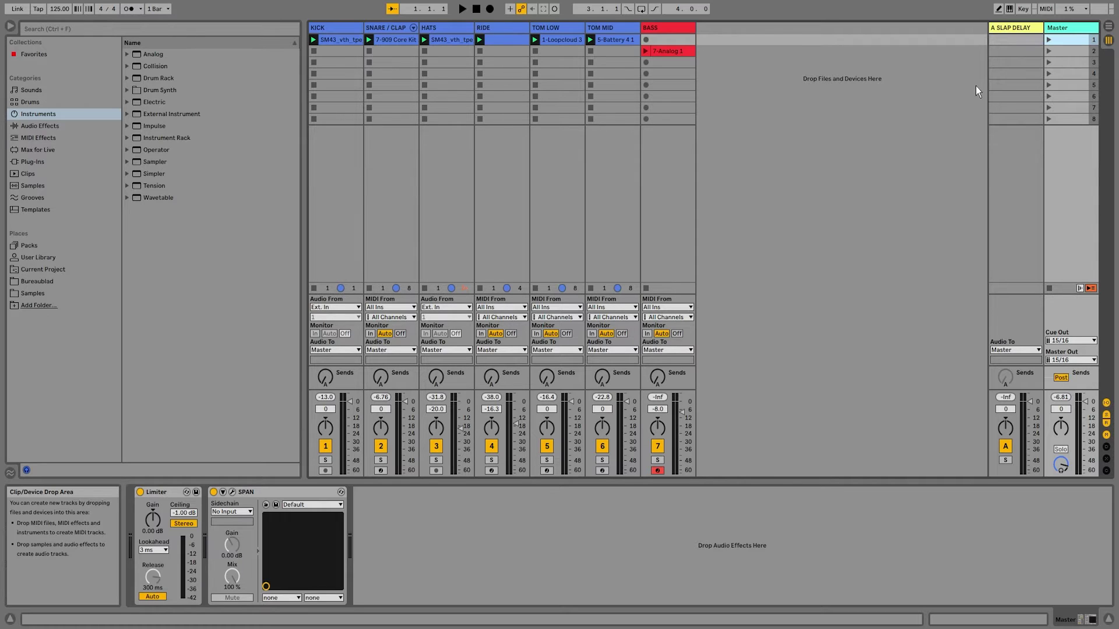
# Audition the dry drum loop, and raise the SNARE / CLAP track's send to the slap delay during playback.
pyautogui.click(462, 9)
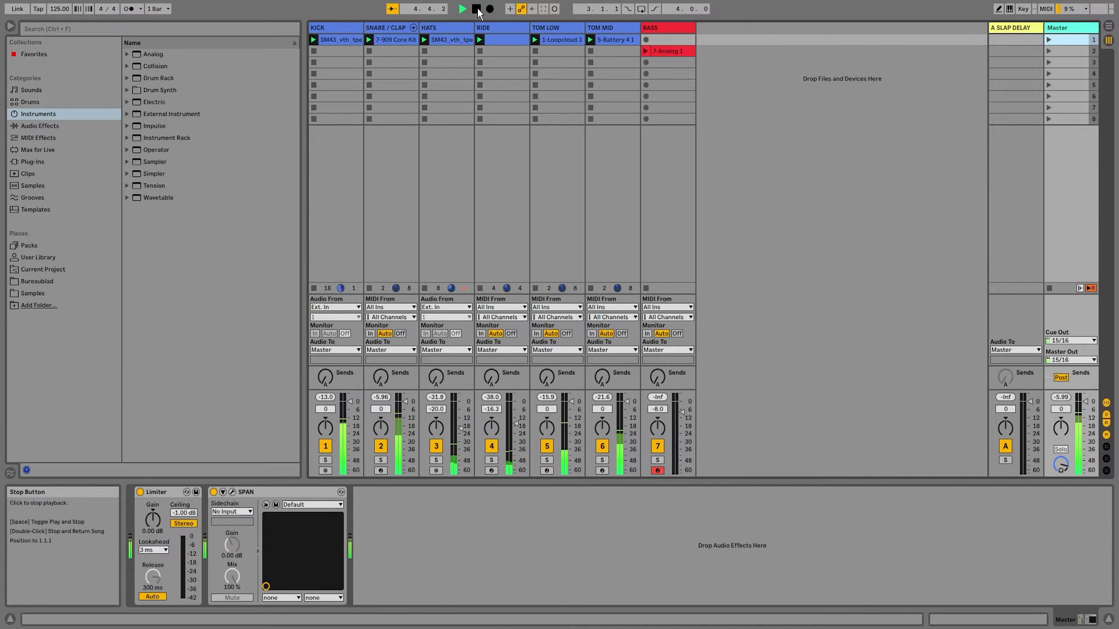
pyautogui.doubleClick(477, 10)
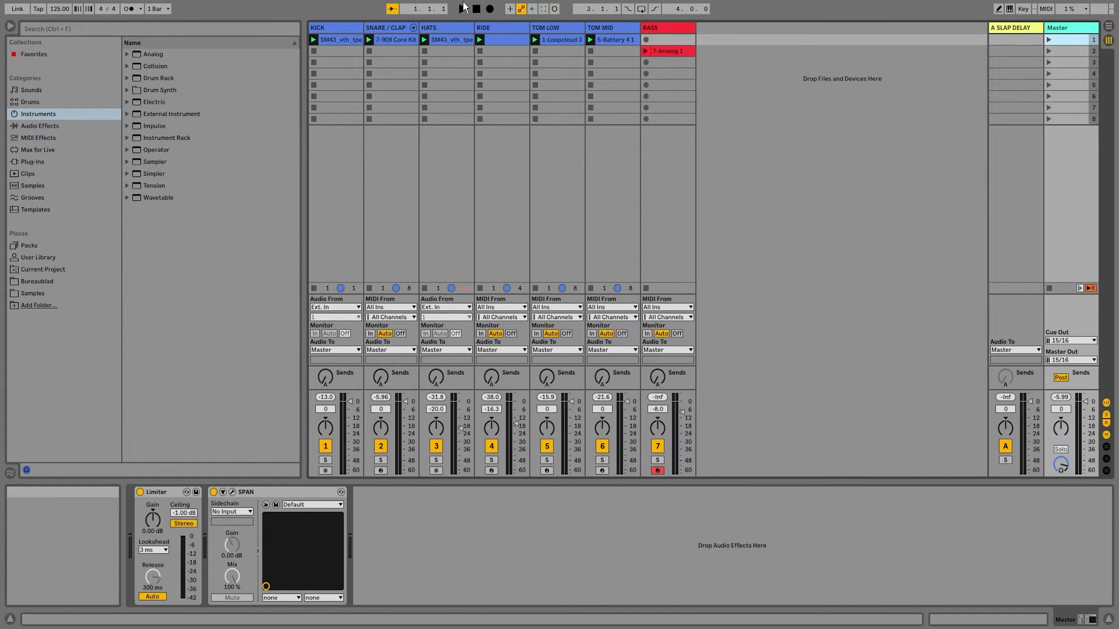
pyautogui.click(463, 8)
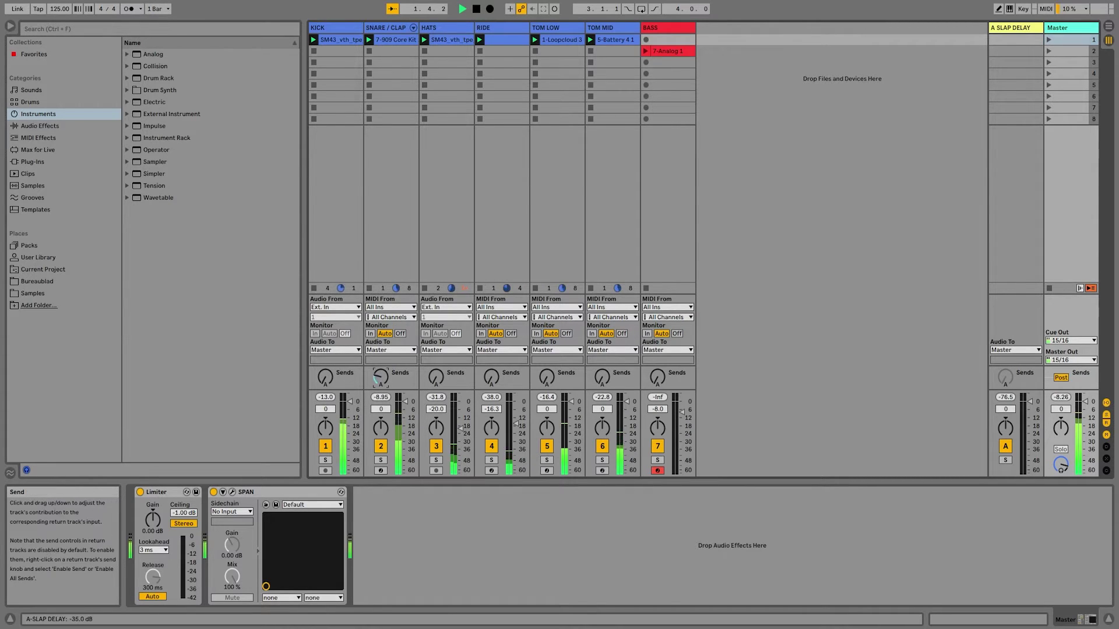
pyautogui.moveTo(381, 378); pyautogui.dragTo(381, 343)
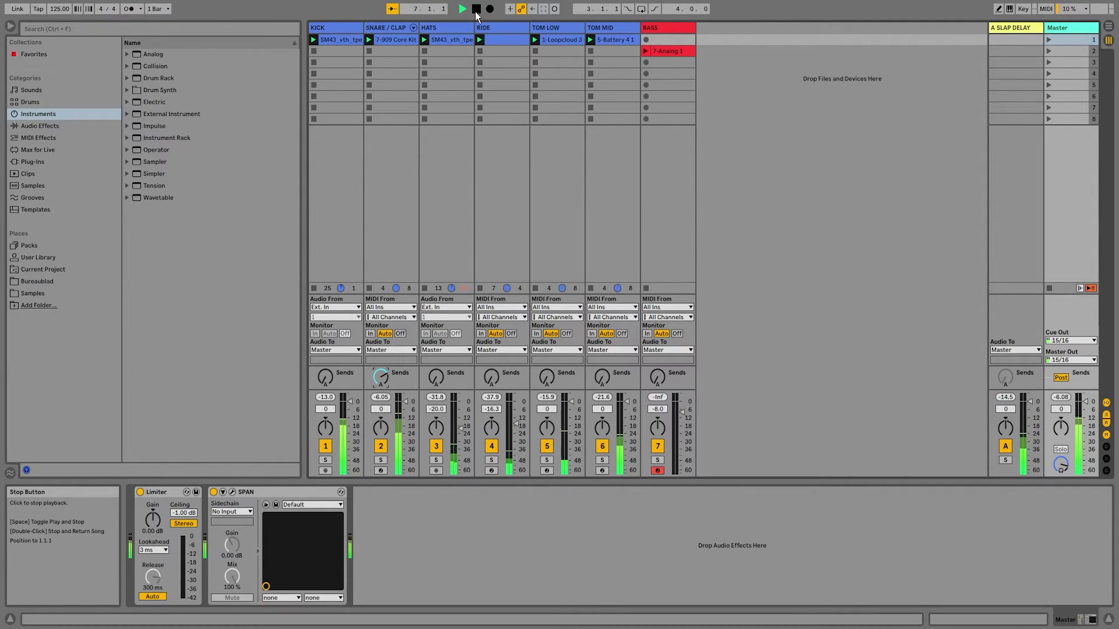
pyautogui.doubleClick(477, 9)
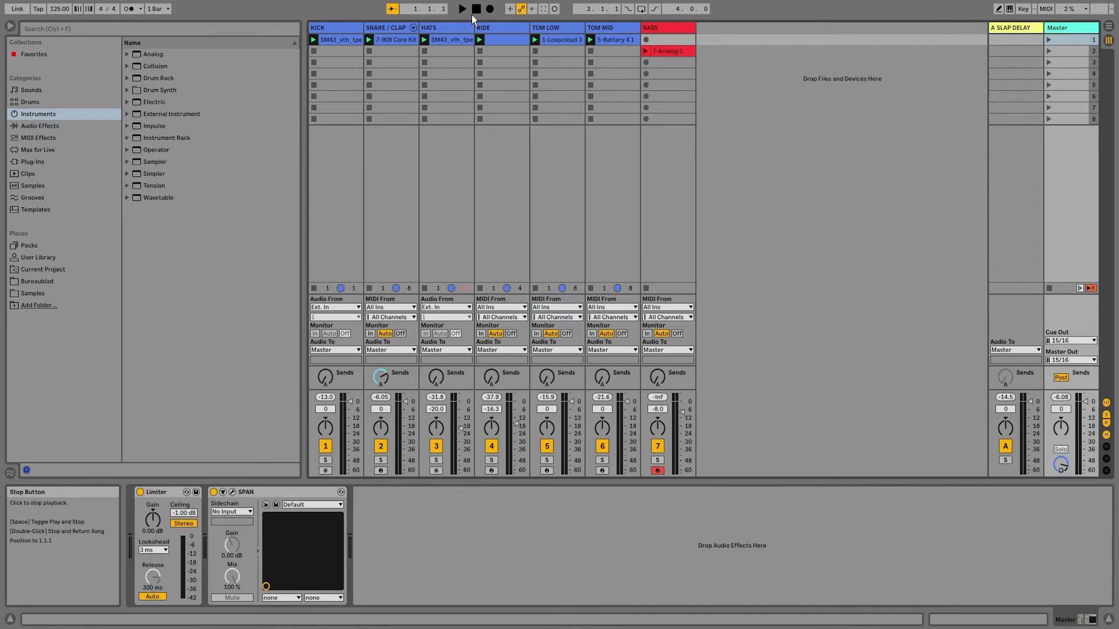
# Raise the HATS and RIDE tracks' sends to the slap delay while the drum loop plays.
pyautogui.click(462, 8)
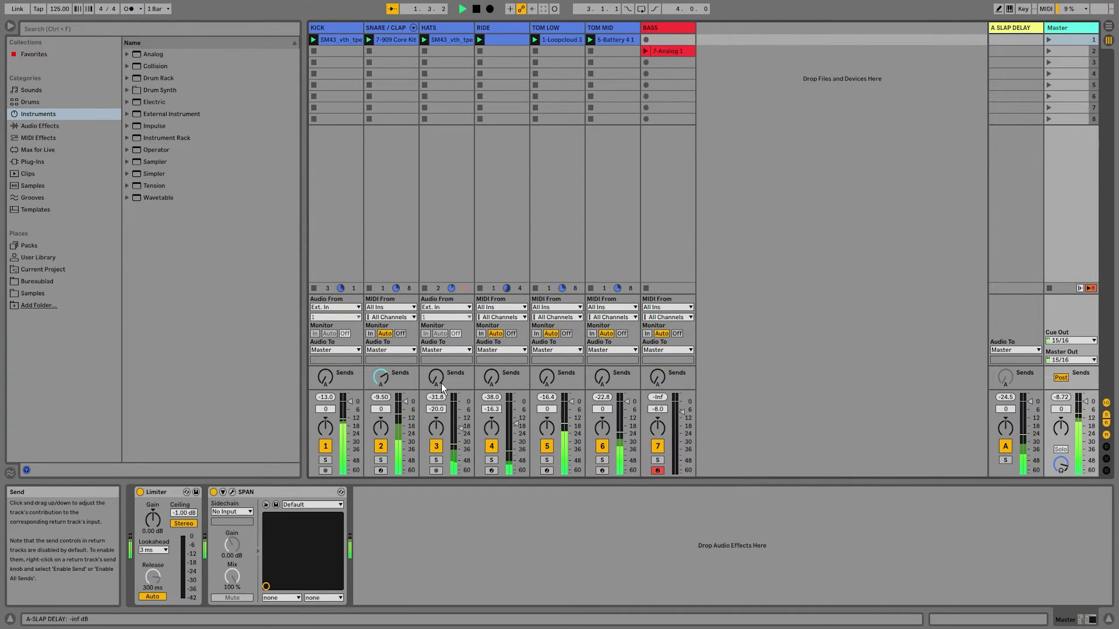
pyautogui.moveTo(441, 383); pyautogui.dragTo(492, 374)
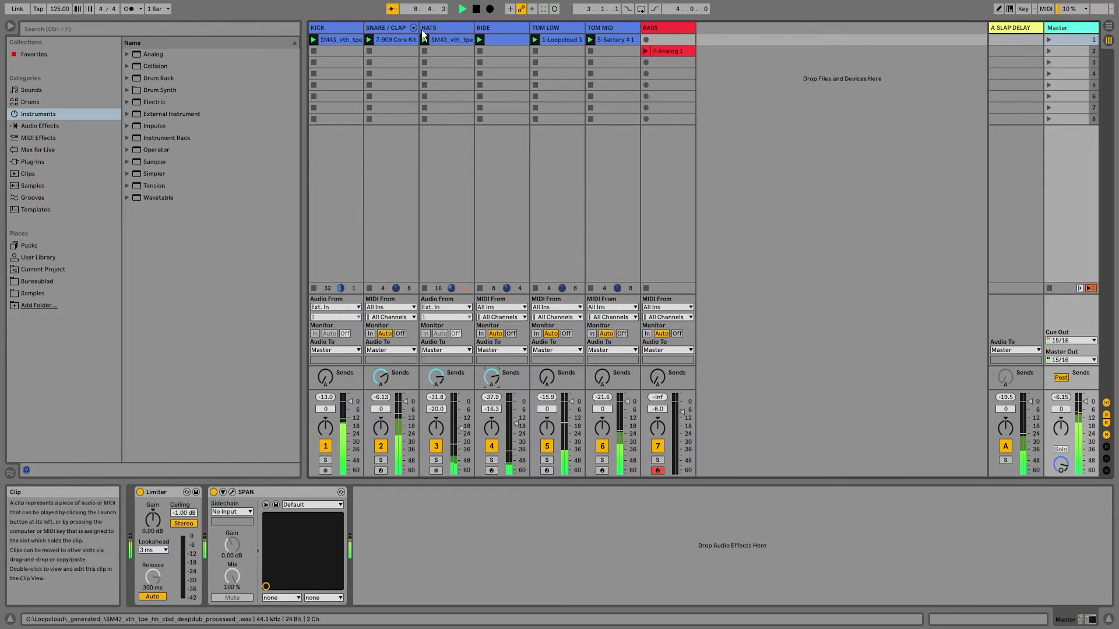
pyautogui.doubleClick(476, 9)
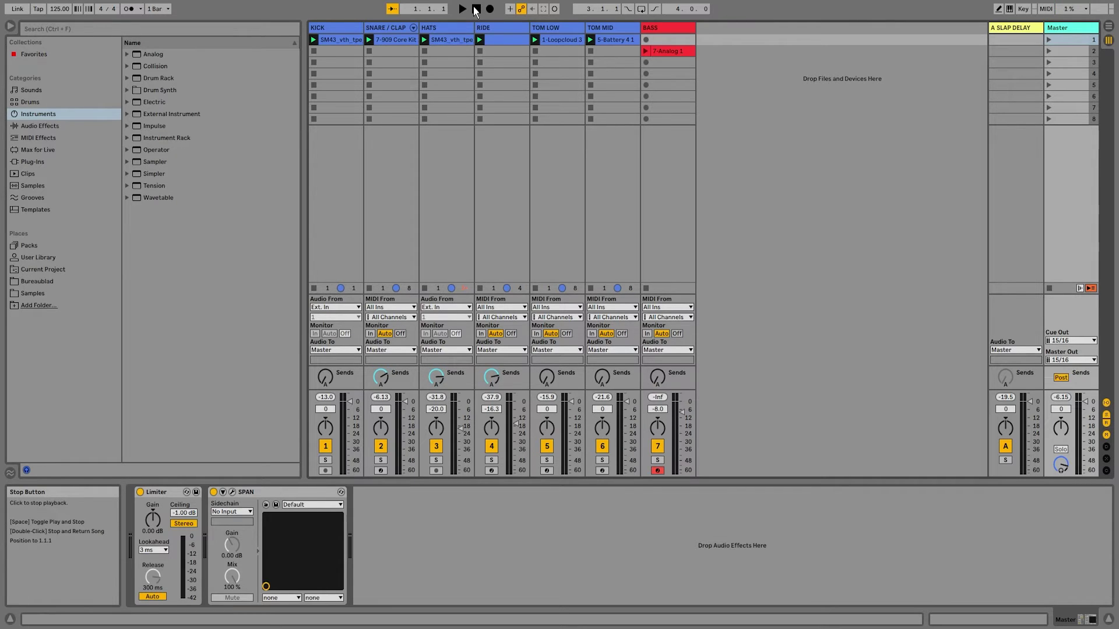
# Compare the drum loop with the slap delay return switched off and on.
pyautogui.click(464, 10)
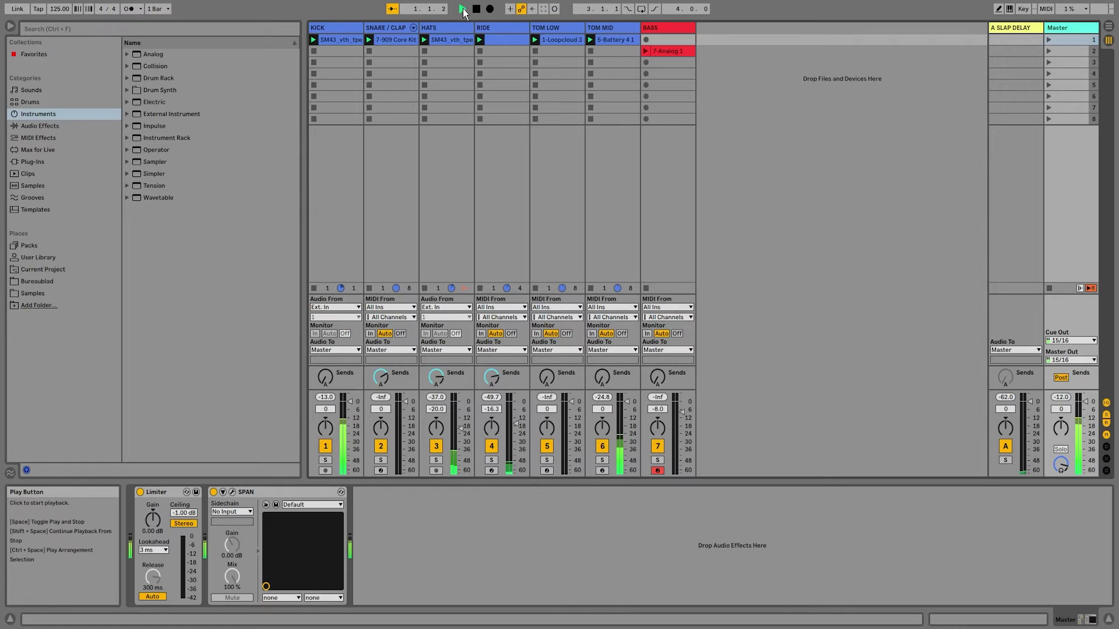
pyautogui.click(1005, 447)
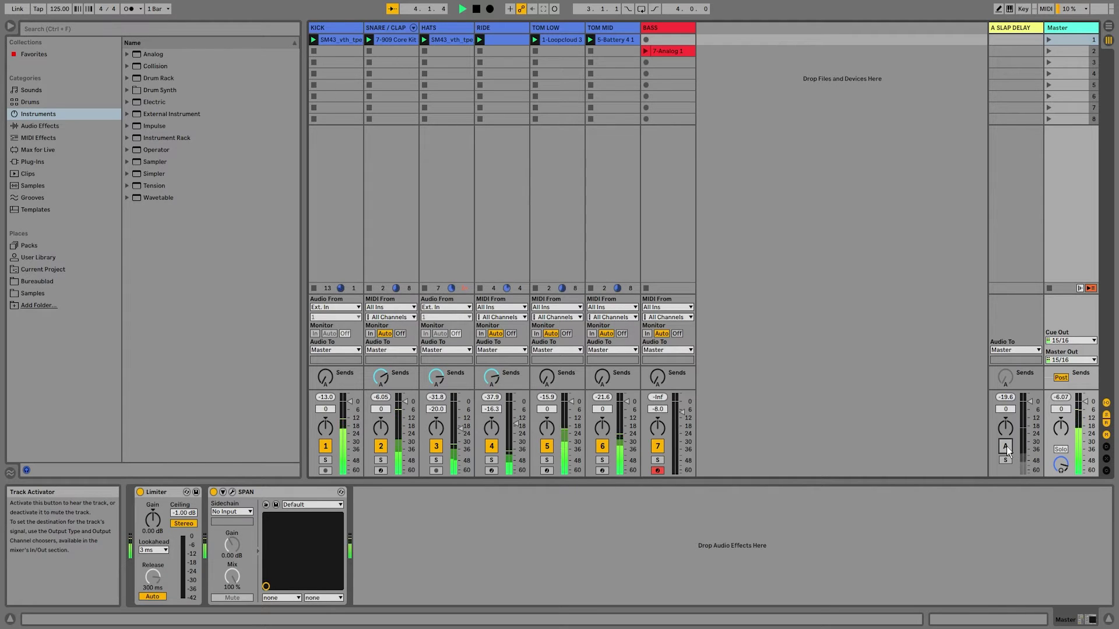
pyautogui.click(1006, 447)
pyautogui.click(1005, 447)
pyautogui.doubleClick(476, 9)
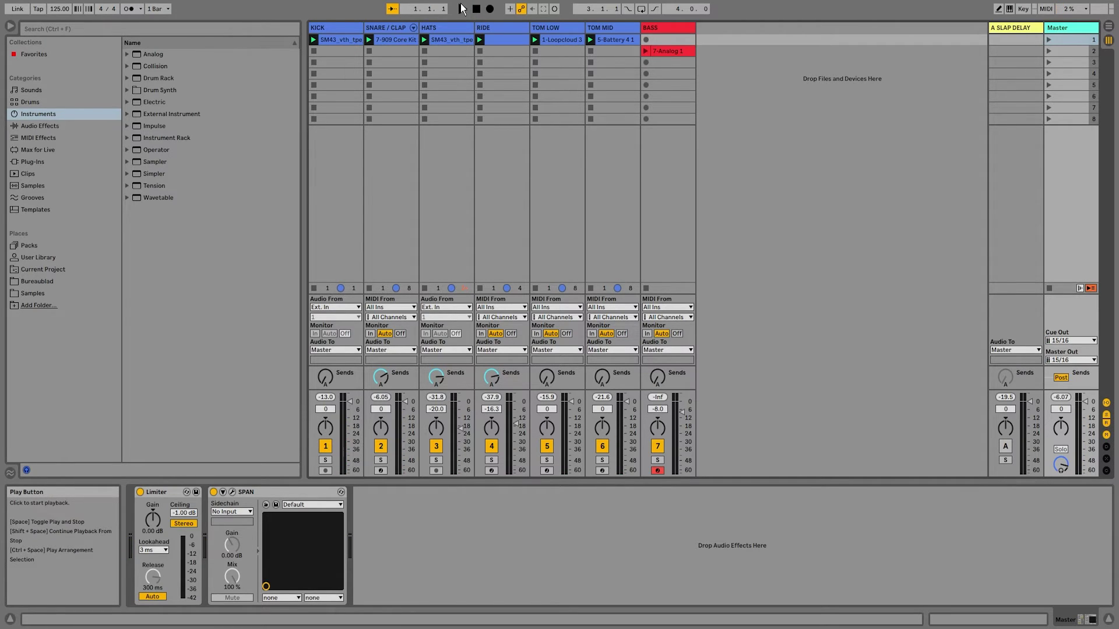
# Reactivate the slap delay return and set its linked left and right delay times to 30 ms during playback.
pyautogui.press('space')
pyautogui.click(1006, 446)
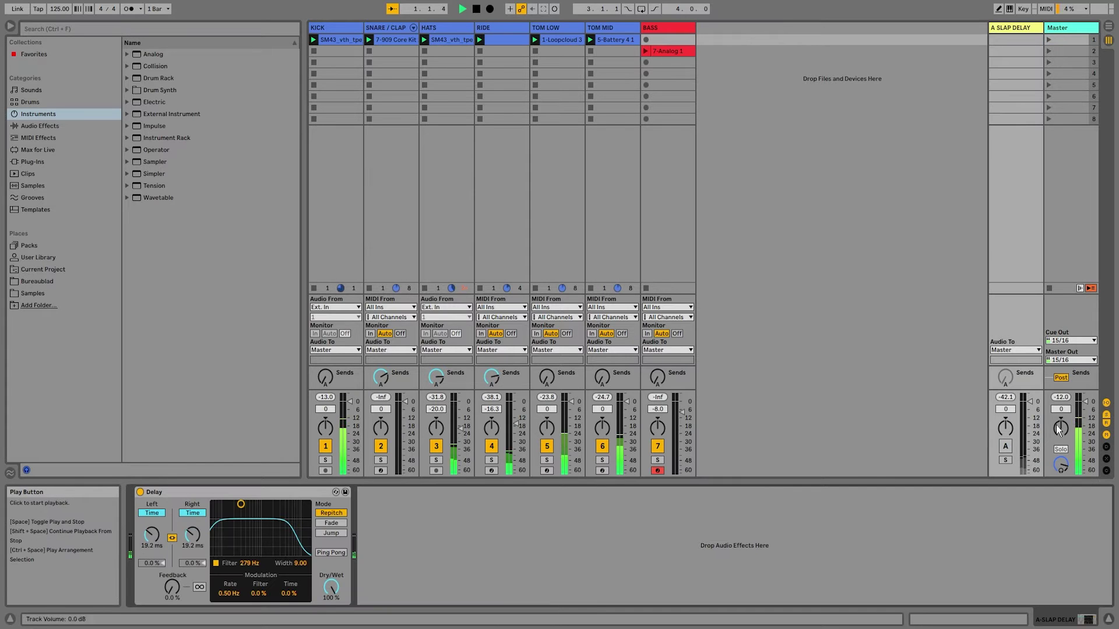
pyautogui.moveTo(152, 535)
pyautogui.mouseDown()
pyautogui.moveTo(152, 489)
pyautogui.moveTo(152, 520)
pyautogui.mouseUp()
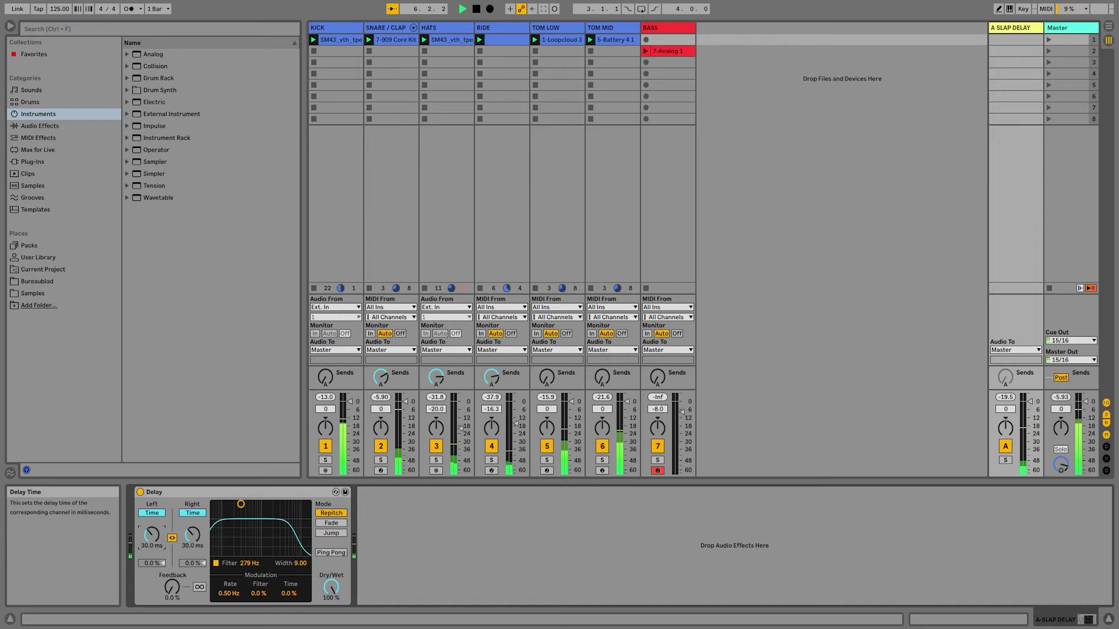
pyautogui.doubleClick(476, 9)
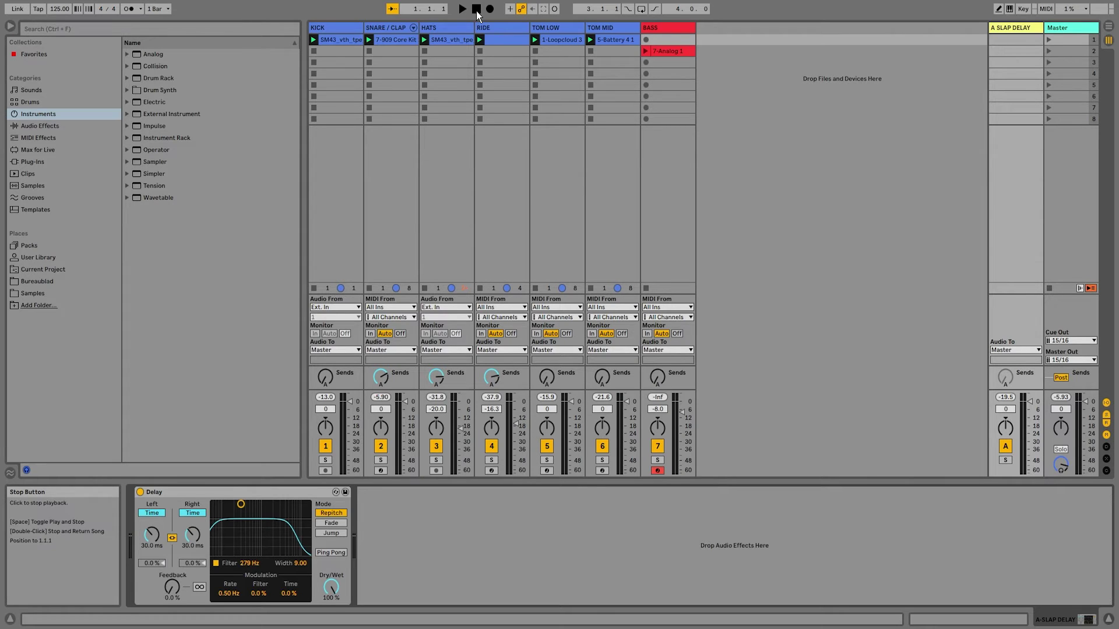
# Audition the drum loop with the linked slap delay times lowered to 2.01 ms.
pyautogui.click(462, 9)
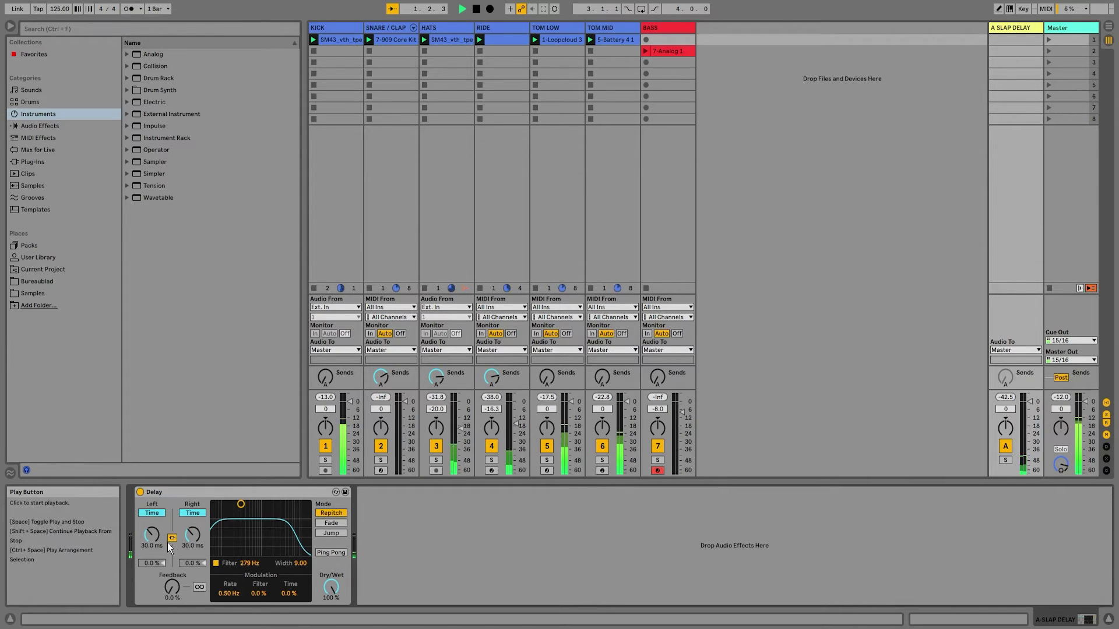
pyautogui.moveTo(152, 534); pyautogui.dragTo(152, 565)
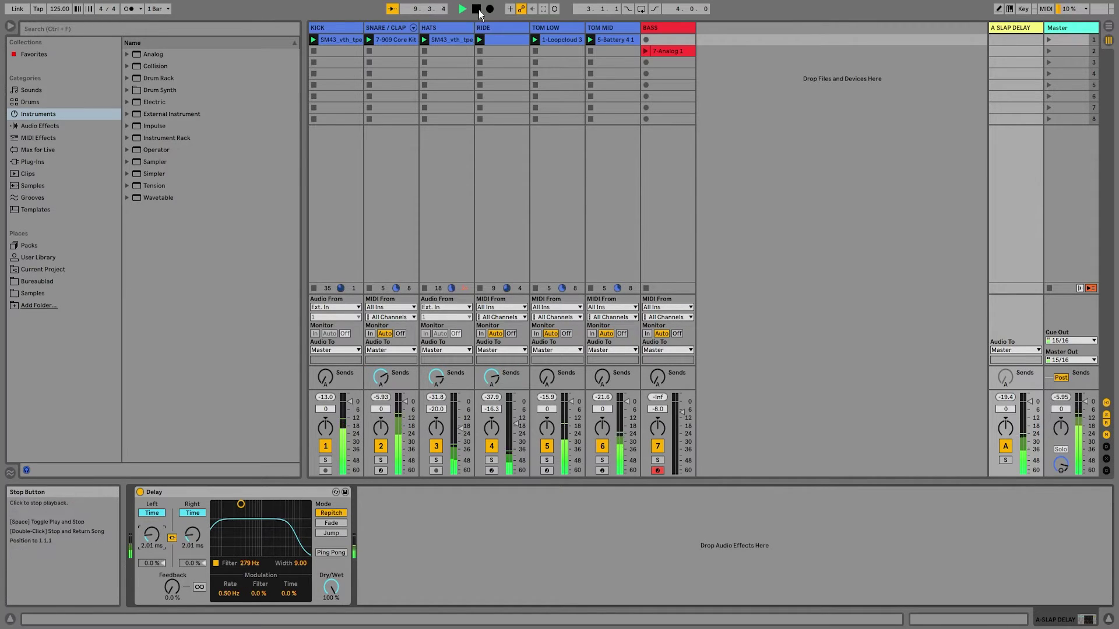
pyautogui.doubleClick(479, 10)
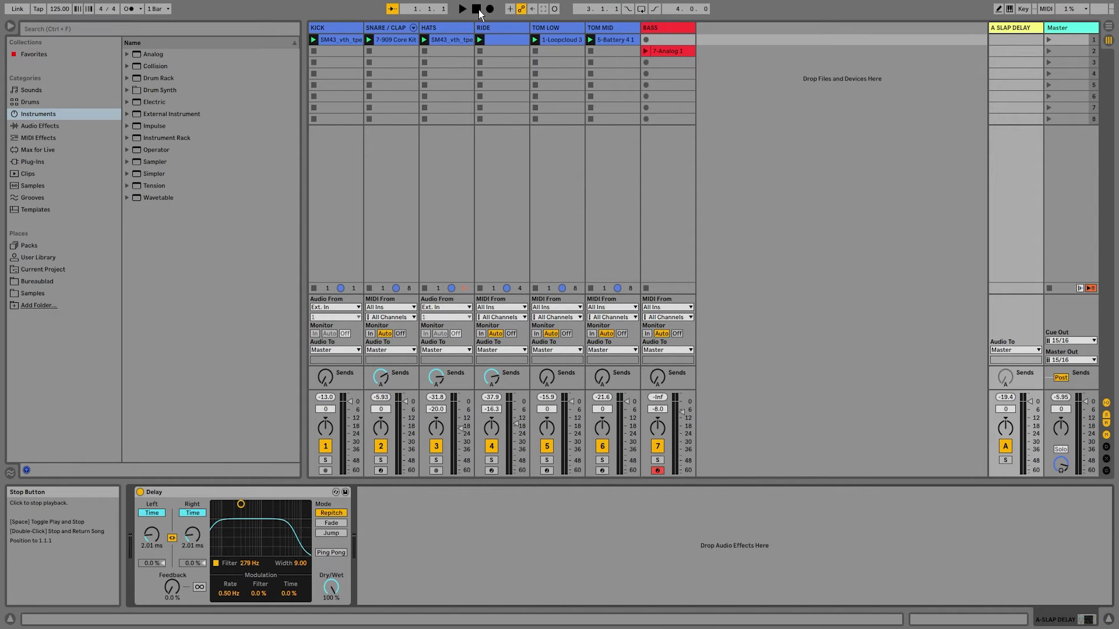
# Raise the SNARE / CLAP, HATS and RIDE sends to the slap delay to maximum during playback.
pyautogui.press('space')
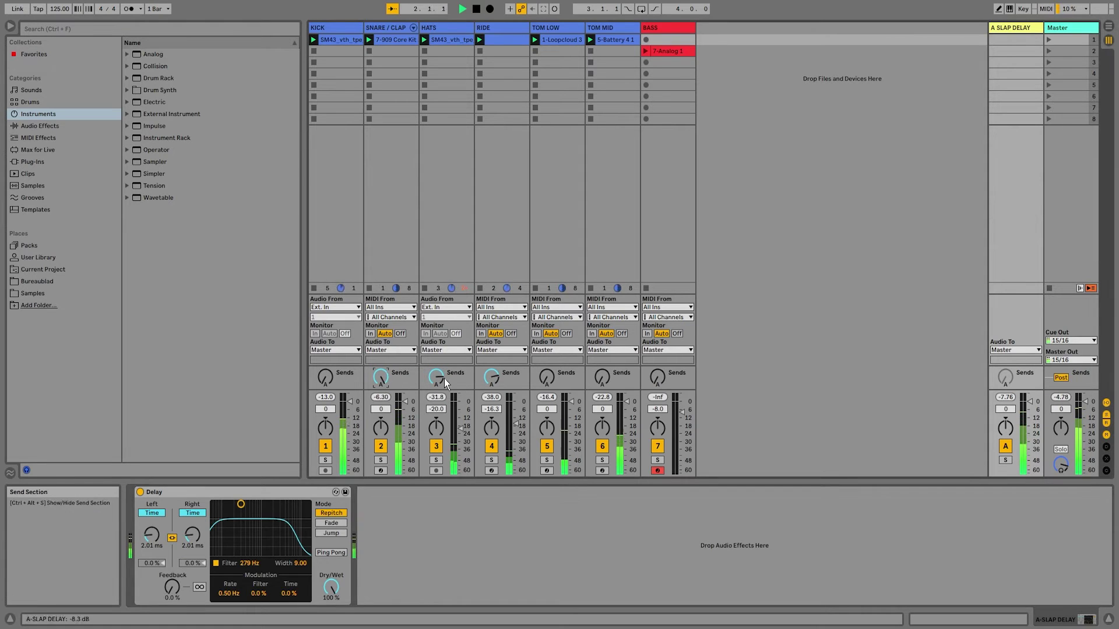
pyautogui.click(490, 377)
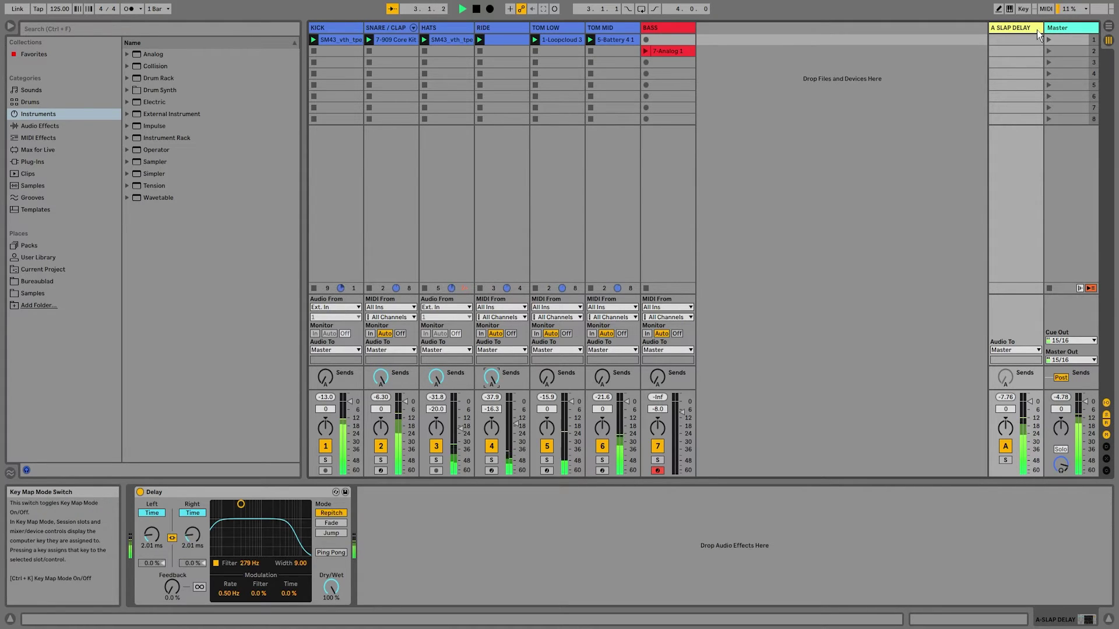
# Open the SPAN analyzer on the Master track and compare the spectrum with the slap delay return off and on.
pyautogui.click(1020, 28)
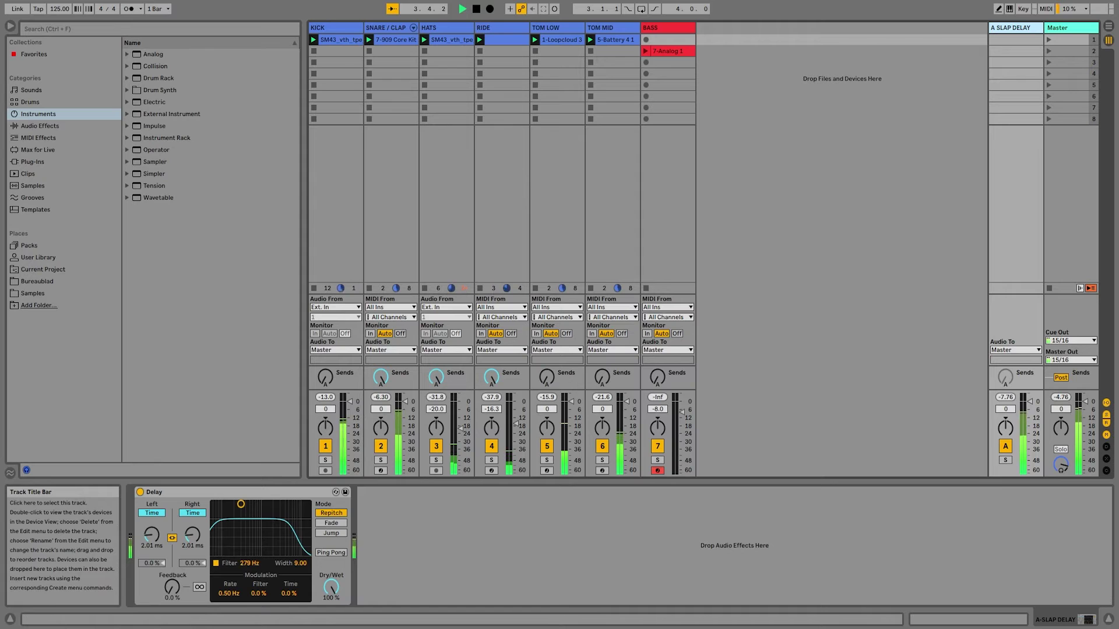
pyautogui.click(1071, 28)
pyautogui.click(231, 493)
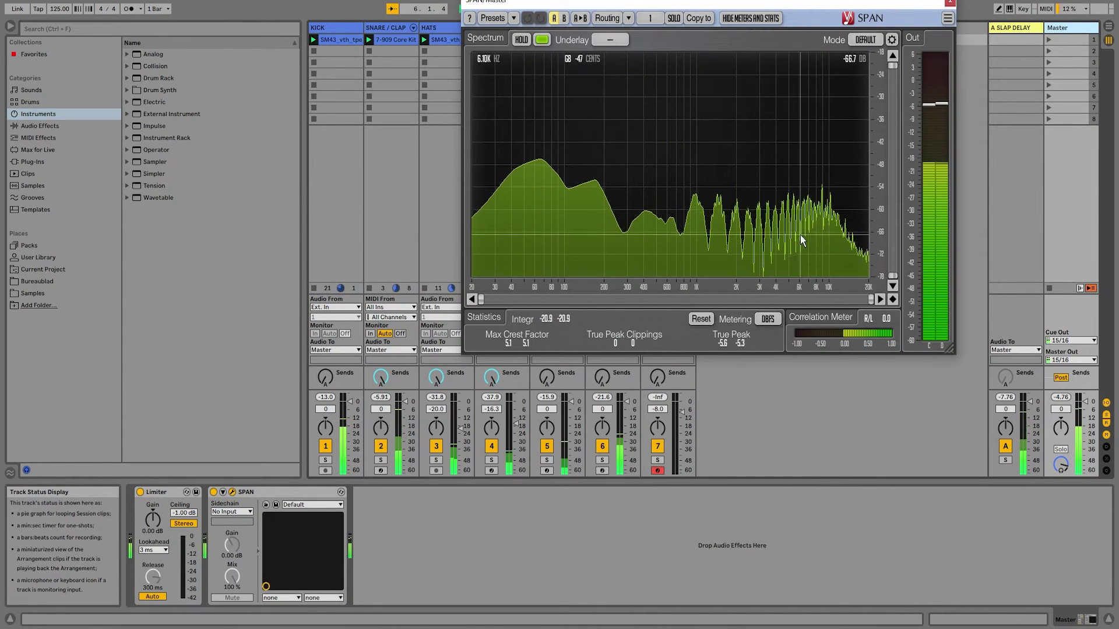
pyautogui.click(1006, 447)
pyautogui.click(1006, 446)
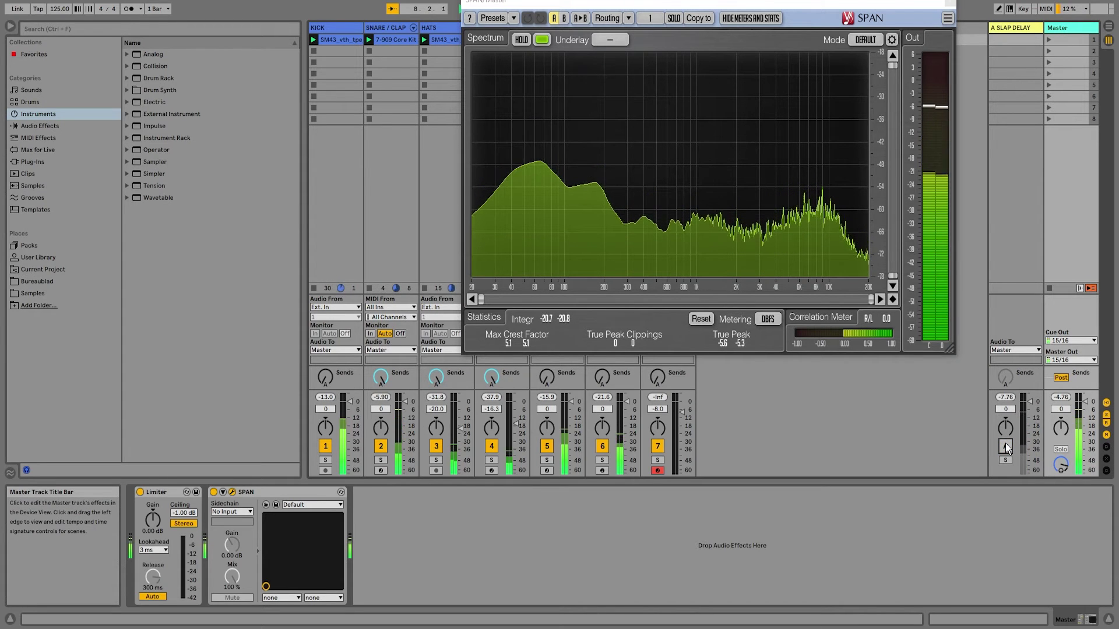
# Set the linked slap delay times to 3.71 ms while watching the SPAN spectrum, and close the analyzer.
pyautogui.click(1015, 27)
pyautogui.moveTo(150, 537); pyautogui.dragTo(149, 532)
pyautogui.moveTo(500, 7); pyautogui.dragTo(498, 41)
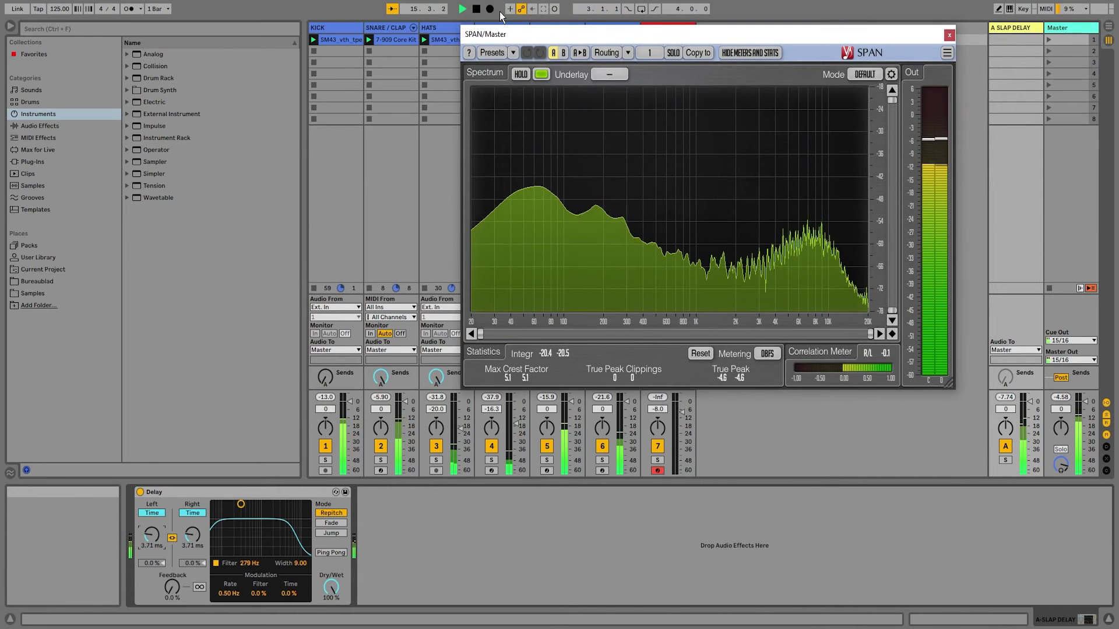
pyautogui.click(949, 36)
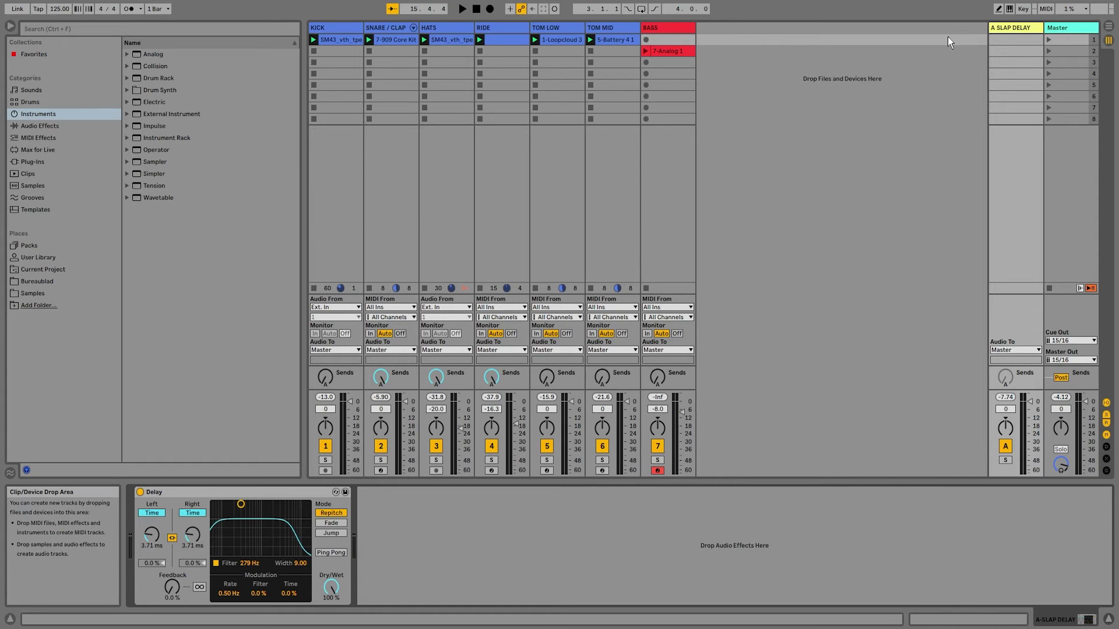
# Unlink the slap delay's channels and set the left delay time to 17.1 ms and the right to 37.1 ms.
pyautogui.click(1012, 27)
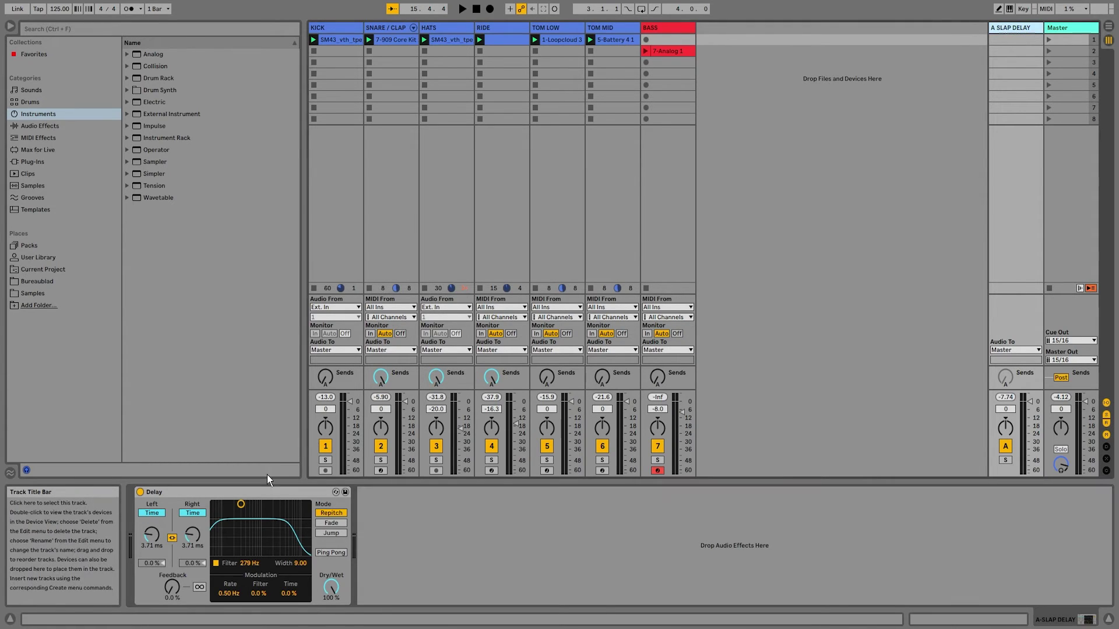
pyautogui.click(173, 538)
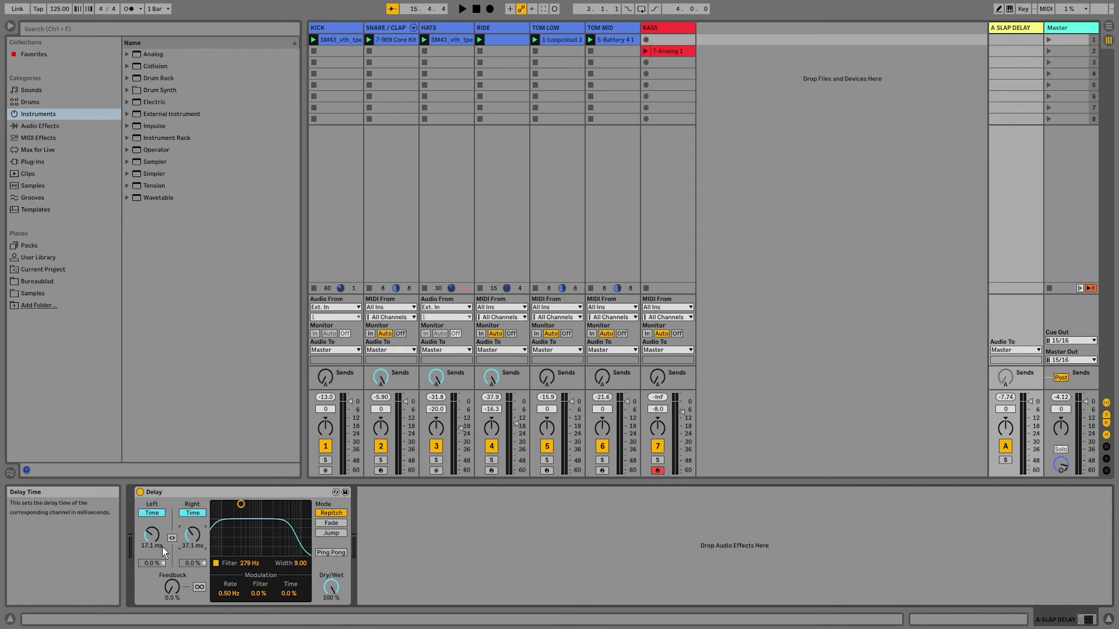
pyautogui.click(147, 537)
# Play the drum loop and compare the slap delay with its stereo link on and off.
pyautogui.click(461, 9)
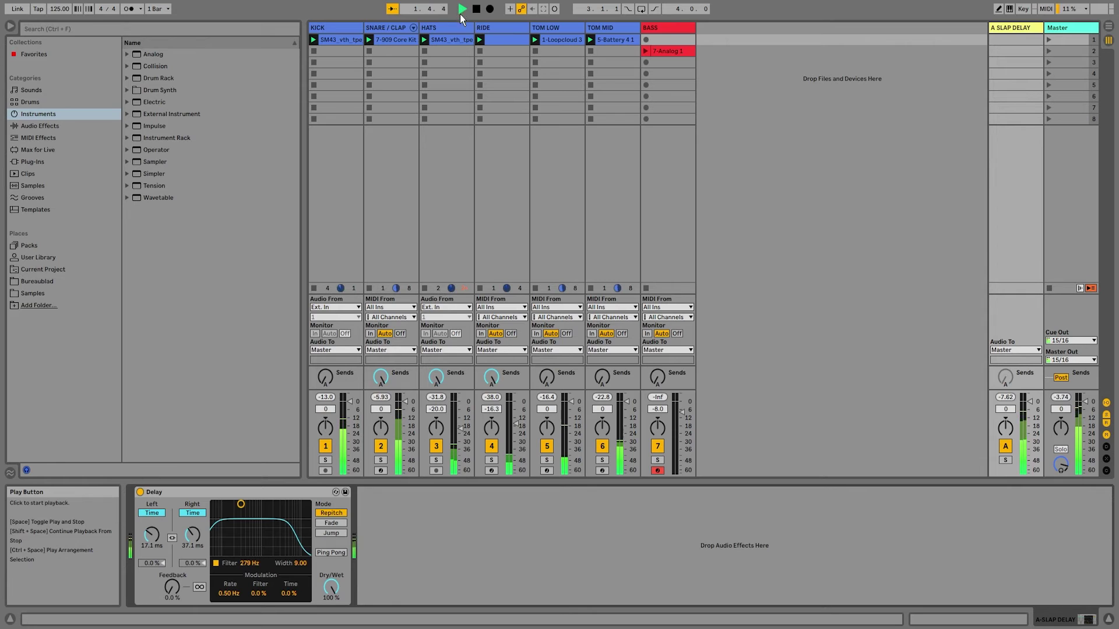
pyautogui.click(172, 538)
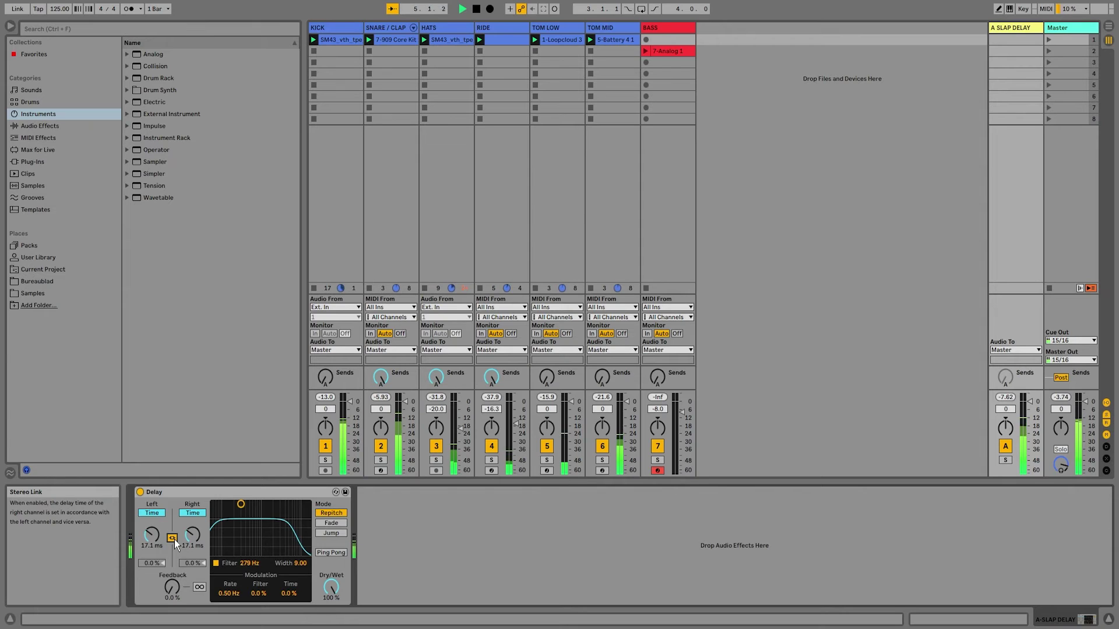
pyautogui.click(172, 539)
pyautogui.click(173, 538)
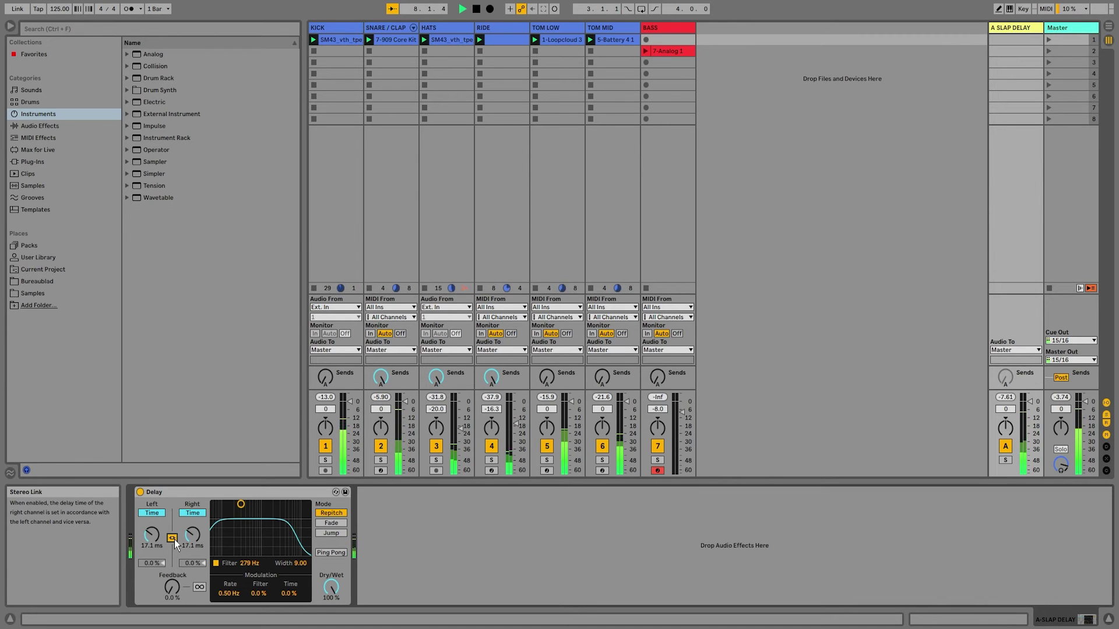
pyautogui.click(174, 539)
# Check the drums without and with the unlinked stereo slap delay return, and stop playback.
pyautogui.click(1009, 455)
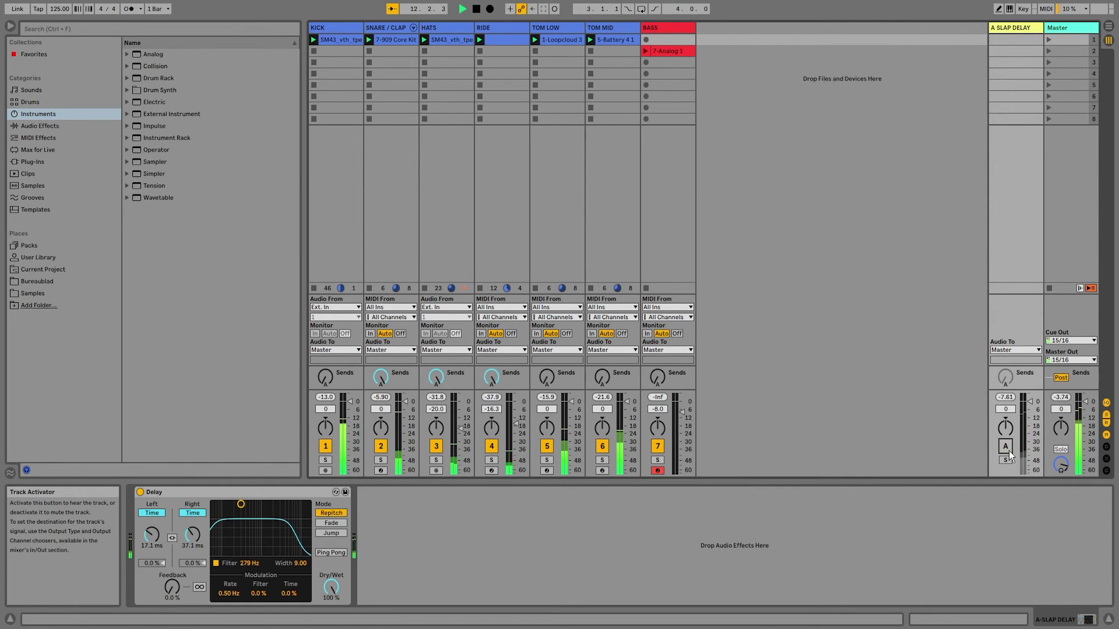
pyautogui.click(1009, 451)
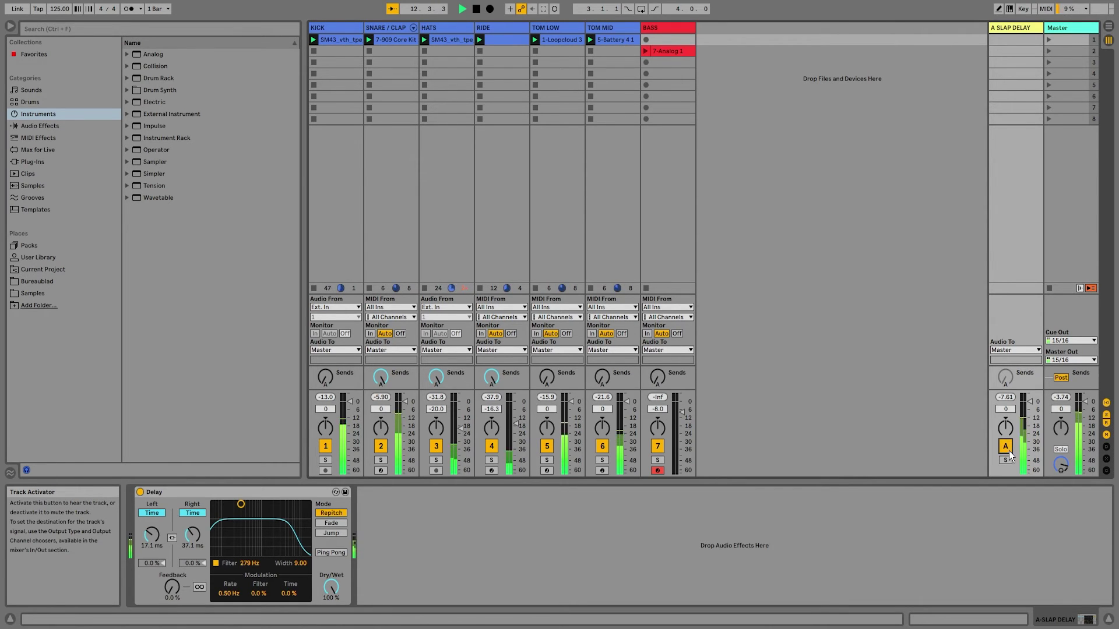
pyautogui.doubleClick(476, 9)
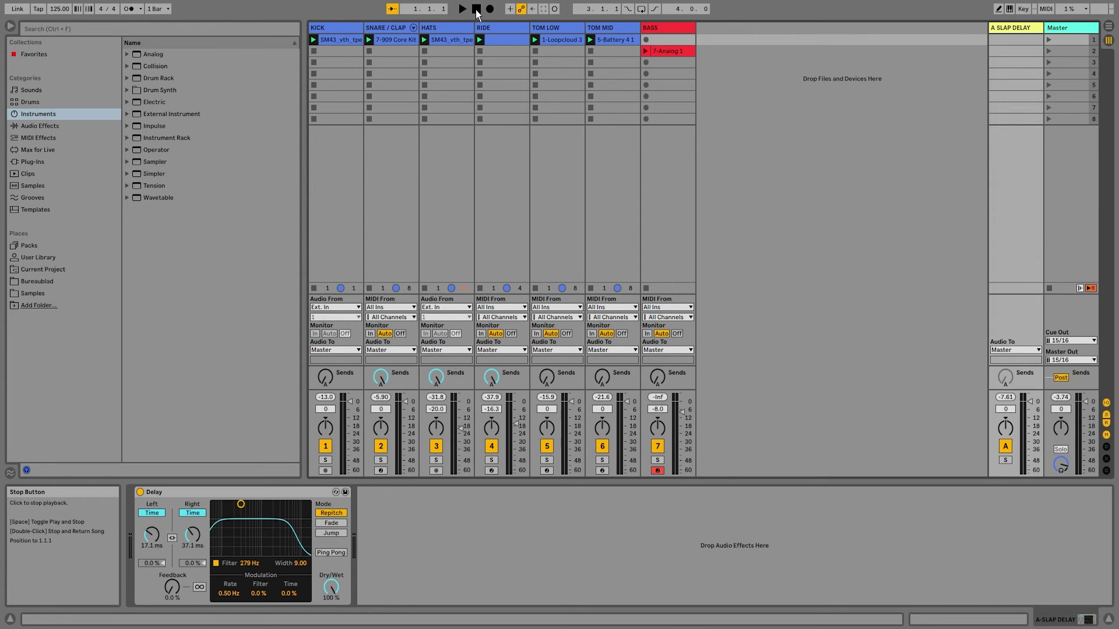
# Raise the BASS track's send to the slap delay while its clip plays, and mute the delay return for comparison.
pyautogui.click(645, 51)
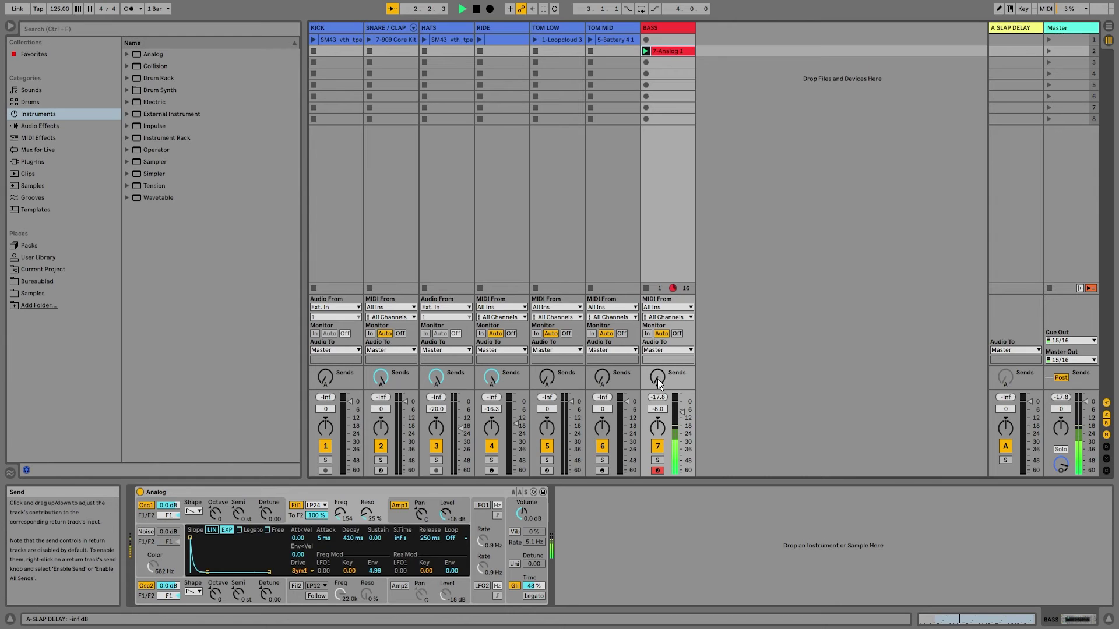
pyautogui.moveTo(660, 382); pyautogui.dragTo(660, 351)
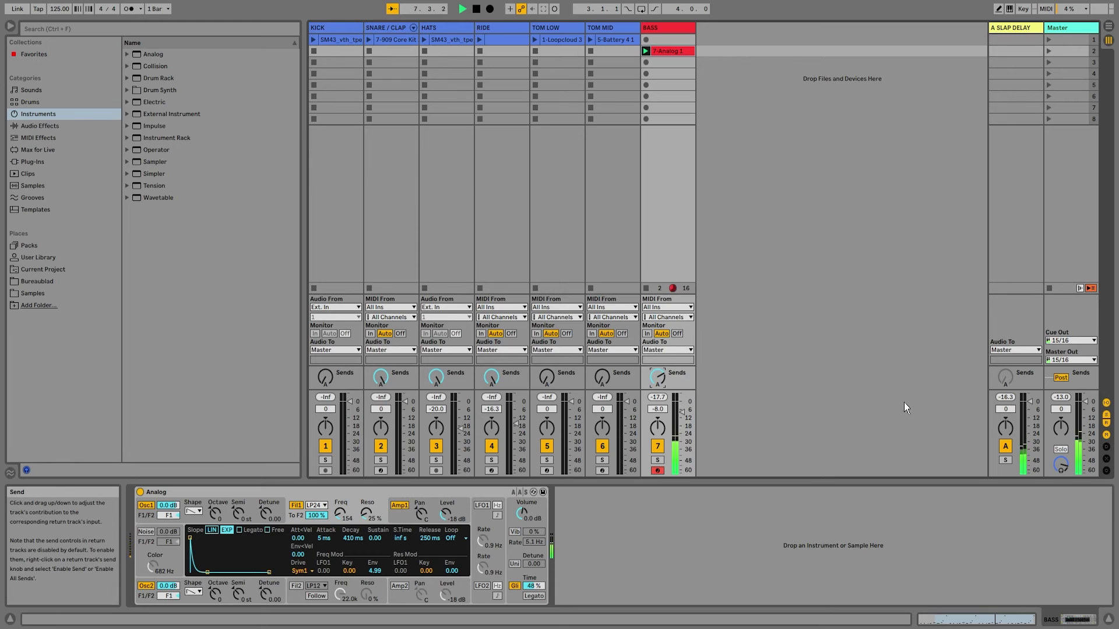
pyautogui.click(1003, 446)
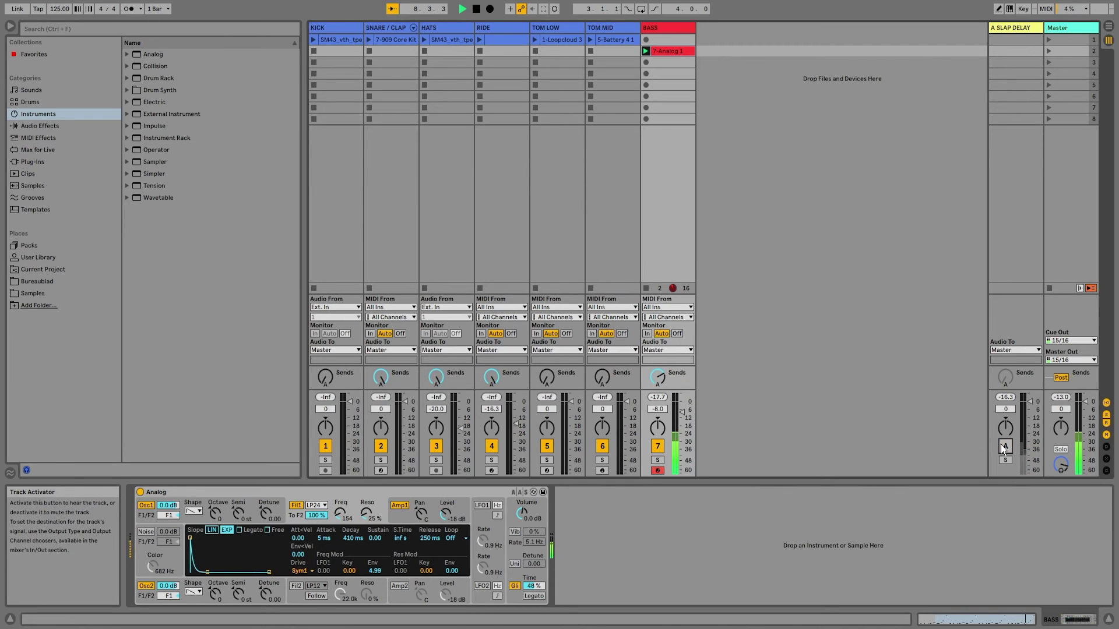
# Compare the bass with the slap delay return muted and active, and stop playback.
pyautogui.click(1003, 446)
pyautogui.click(1003, 446)
pyautogui.click(1003, 446)
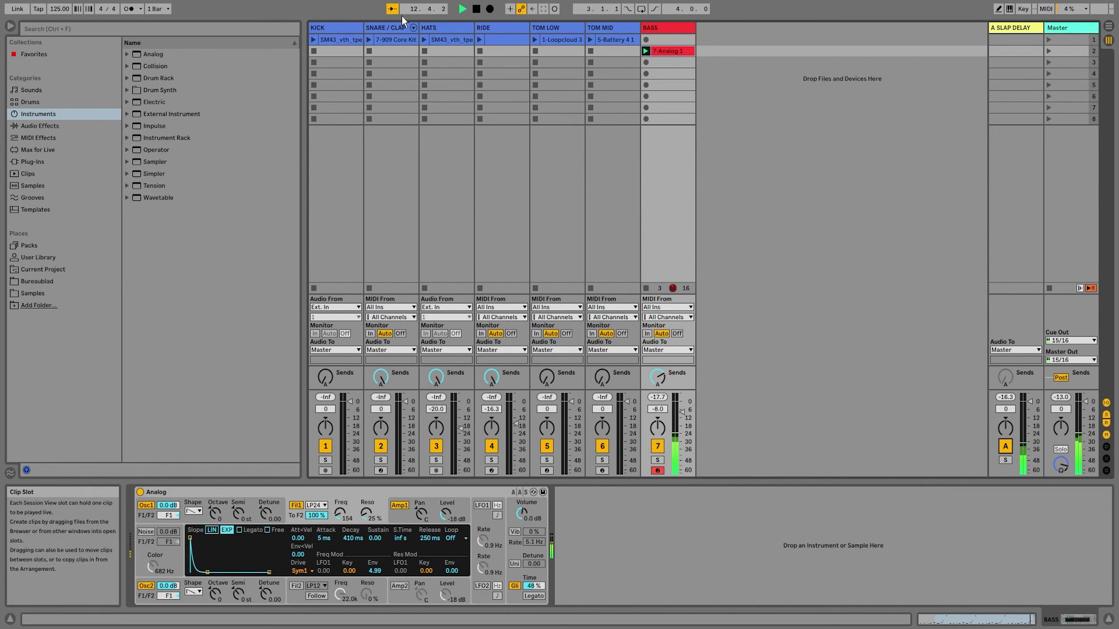
pyautogui.doubleClick(480, 11)
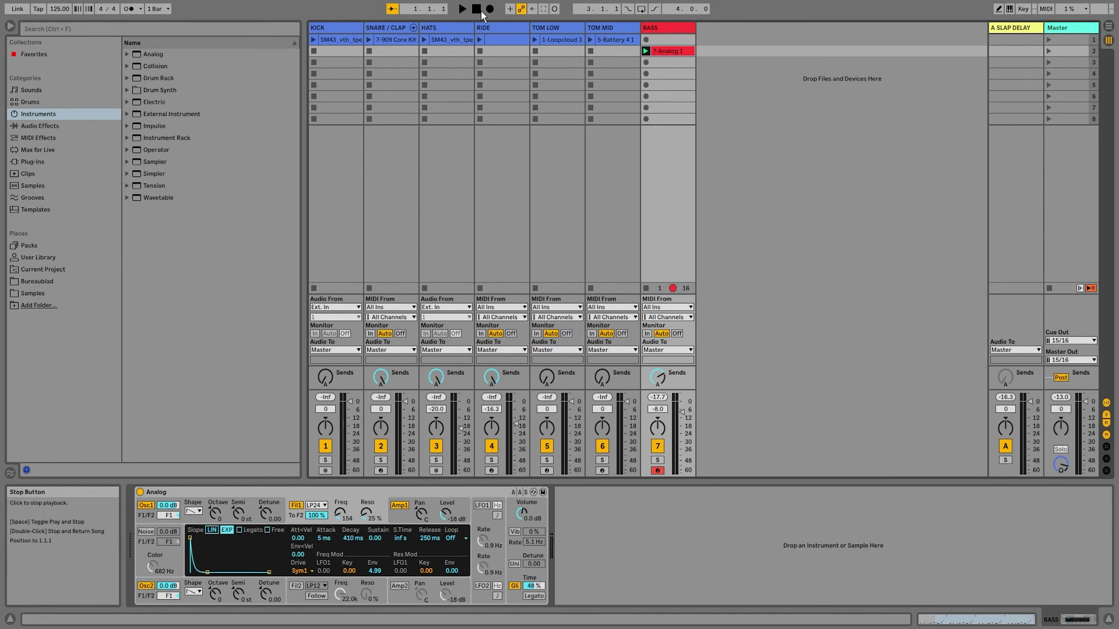
# Enable Ping Pong on the slap delay return and raise its feedback to 32% while the bass clip plays.
pyautogui.click(1006, 27)
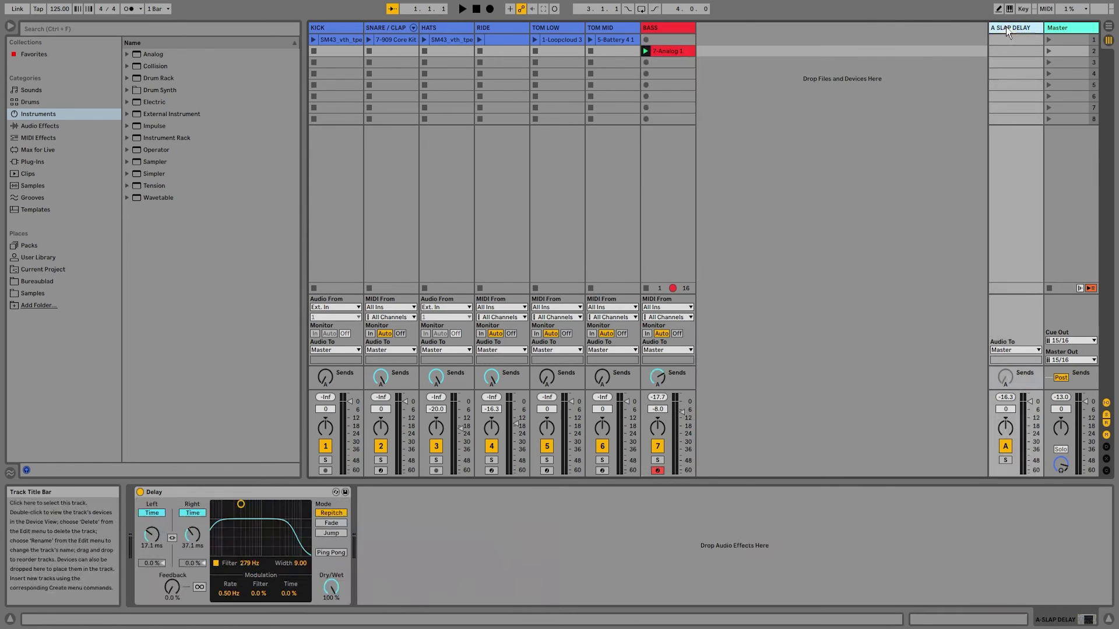
pyautogui.click(339, 554)
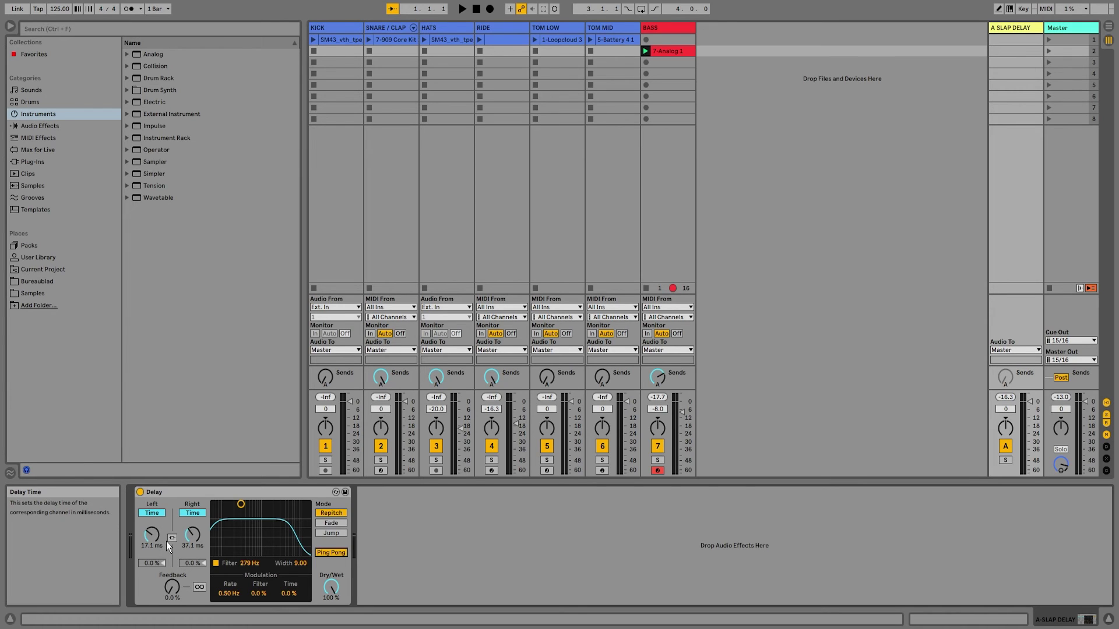
pyautogui.click(462, 9)
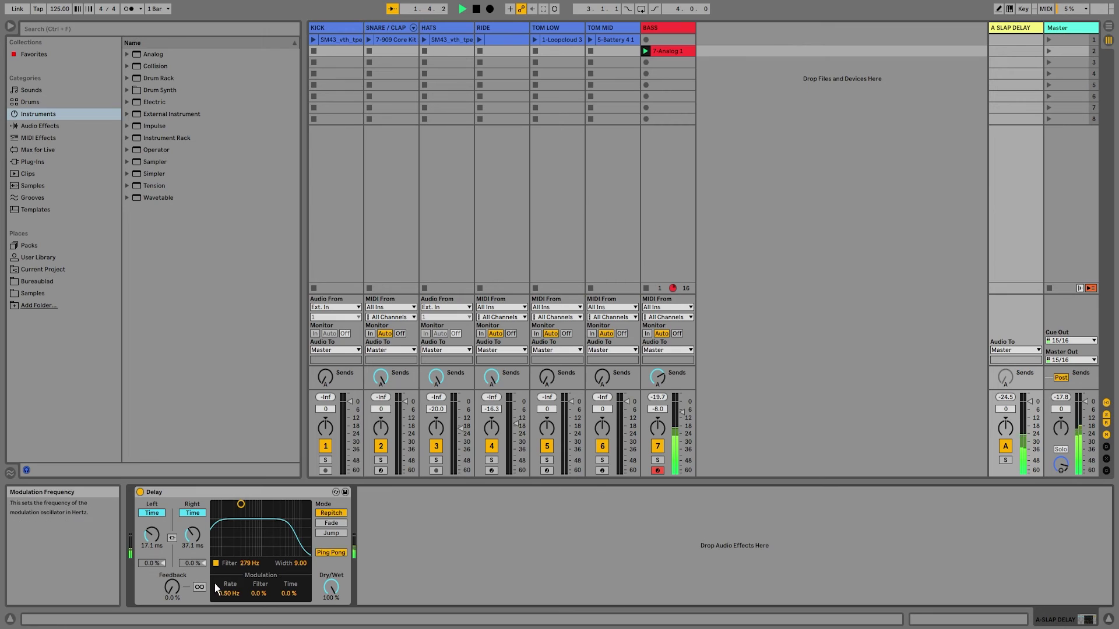
pyautogui.click(334, 553)
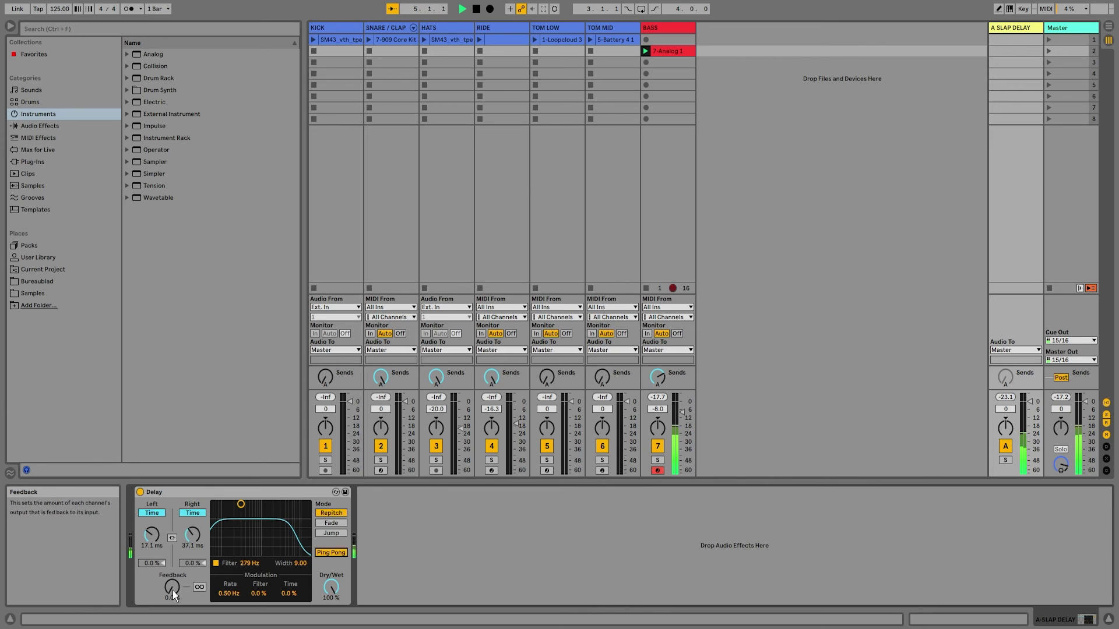
pyautogui.moveTo(172, 590)
pyautogui.mouseDown()
pyautogui.moveTo(172, 548)
pyautogui.moveTo(172, 588)
pyautogui.mouseUp()
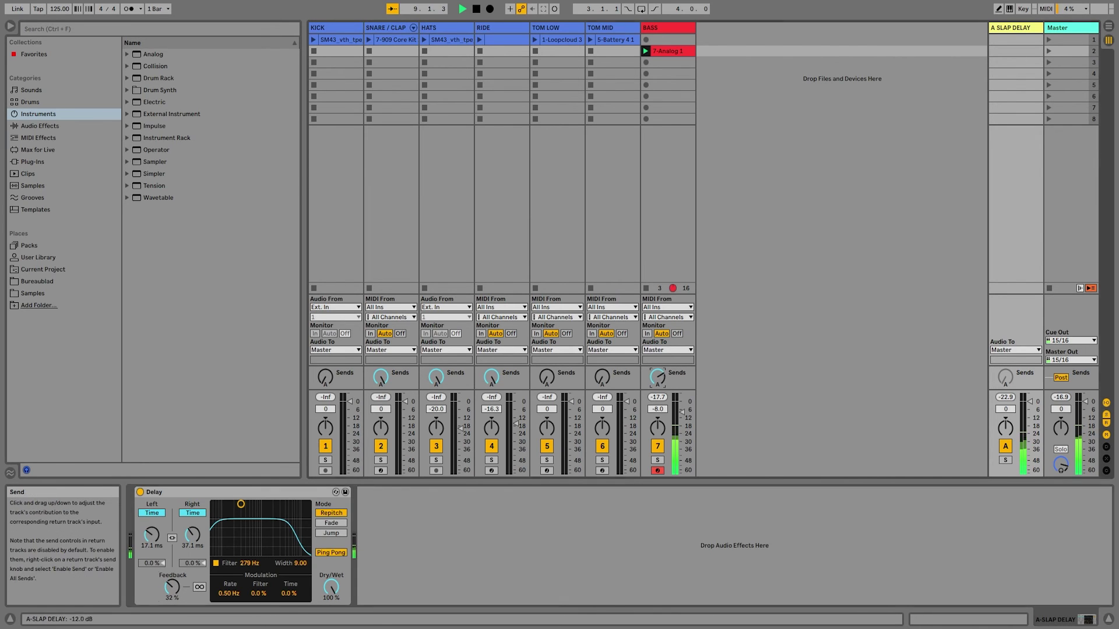
# Lower the BASS track's send to the slap delay, and compare the bass with and without the delay return.
pyautogui.moveTo(658, 377); pyautogui.dragTo(657, 377)
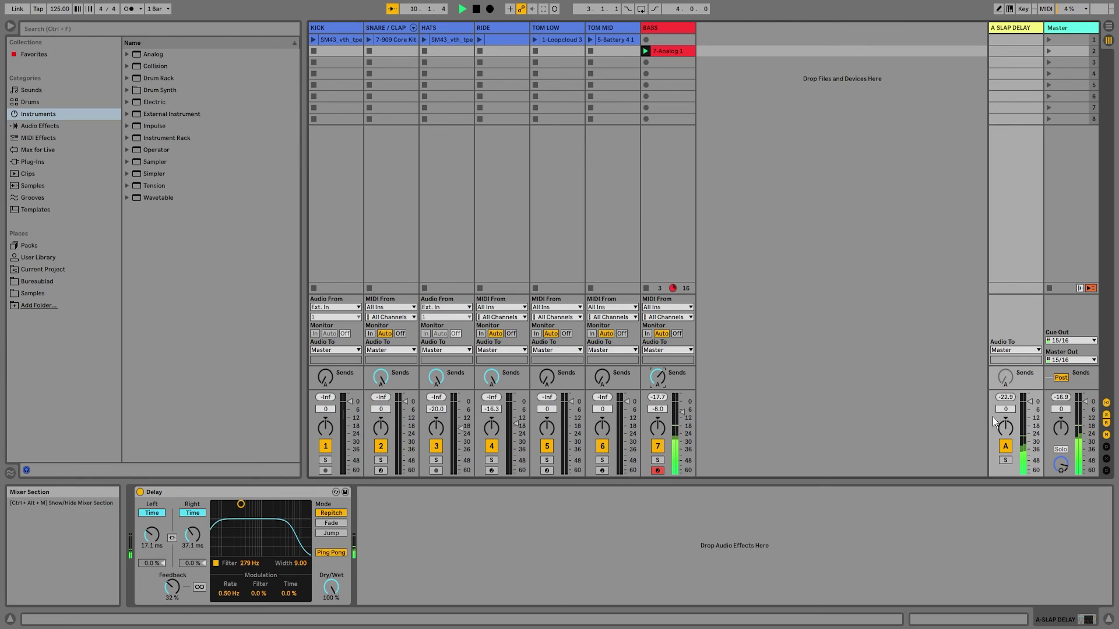
pyautogui.click(1005, 445)
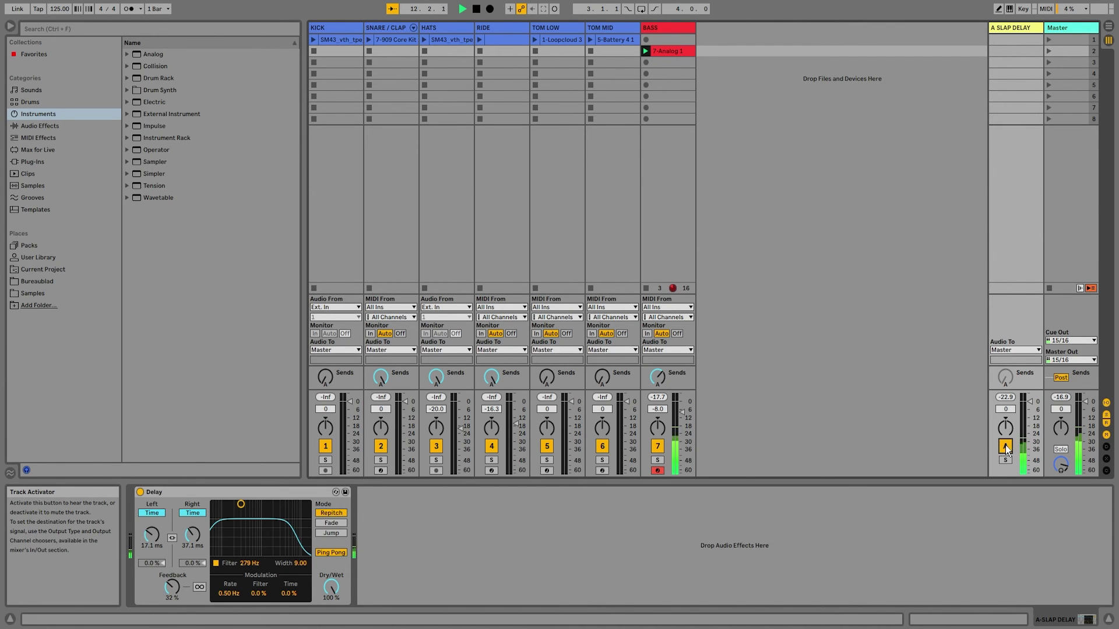
pyautogui.click(1005, 446)
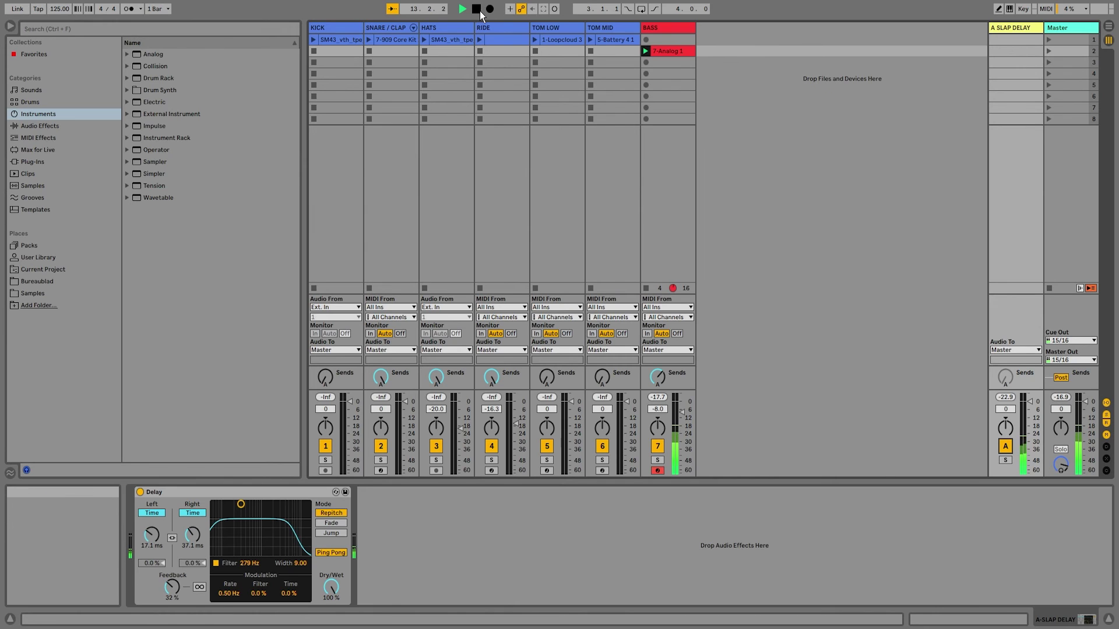
pyautogui.doubleClick(476, 8)
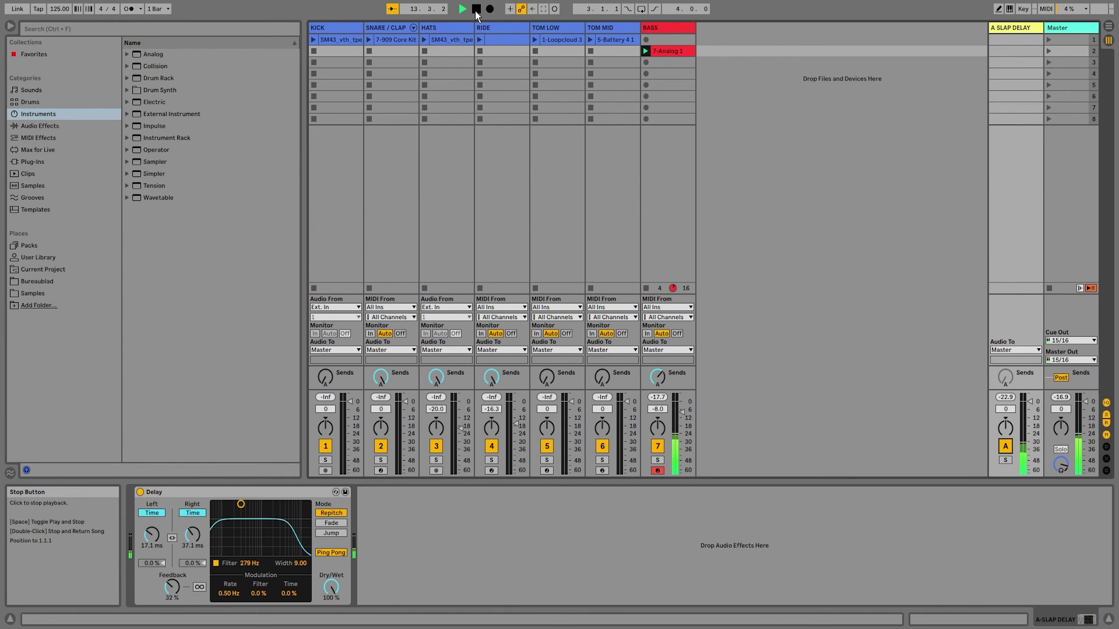
# Launch the KICK and SNARE / CLAP clips with the bass, and lower the SNARE / CLAP send to about -6.7 dB.
pyautogui.click(314, 40)
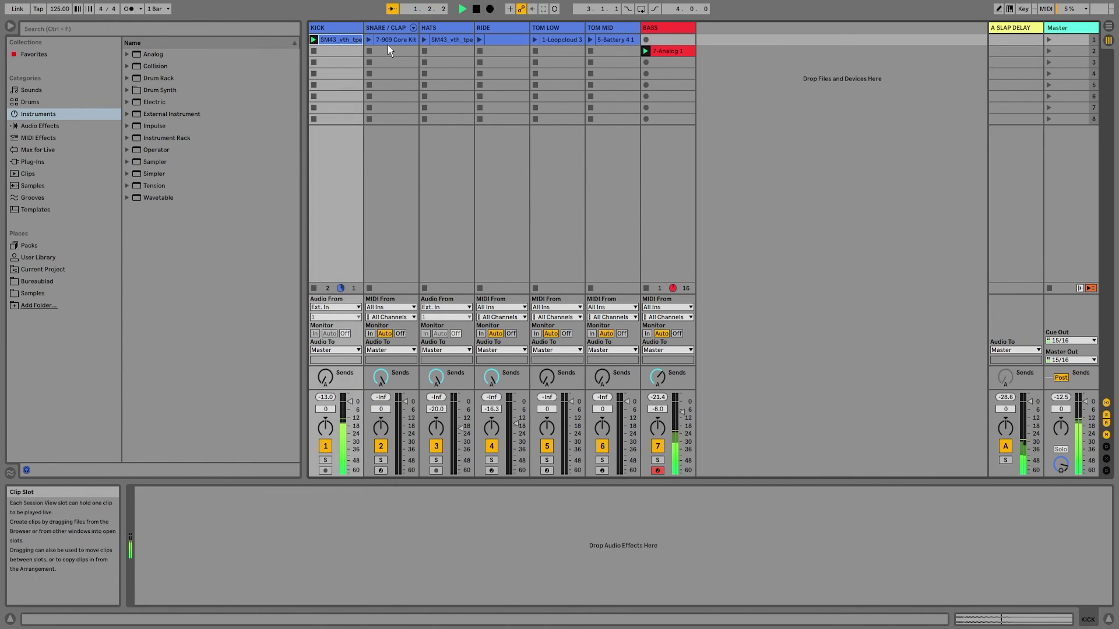
pyautogui.click(416, 40)
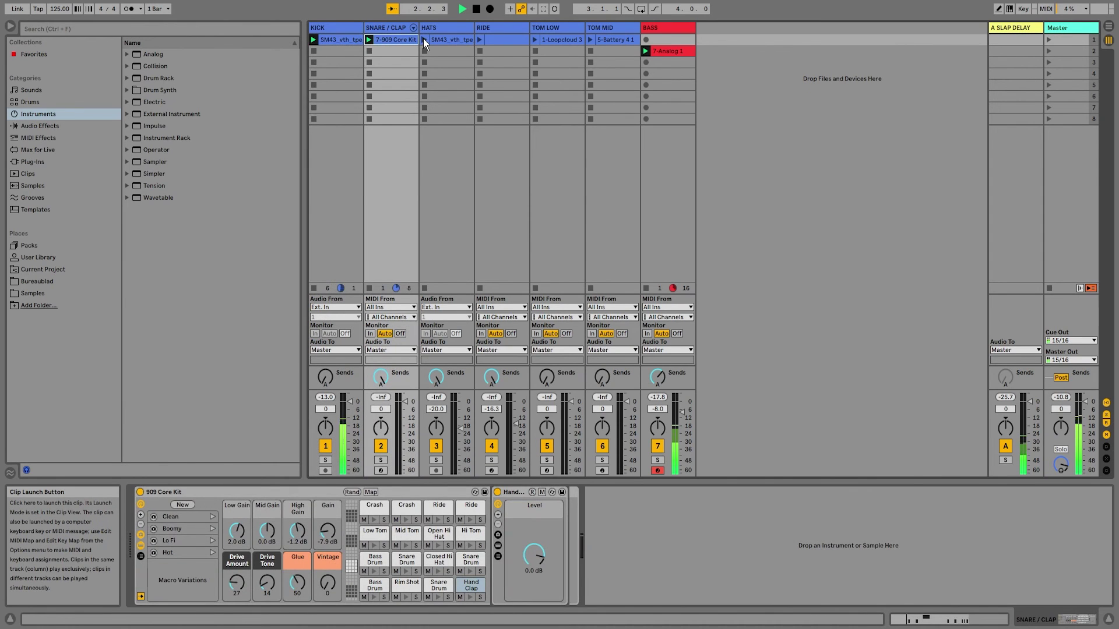
pyautogui.moveTo(380, 377); pyautogui.dragTo(381, 356)
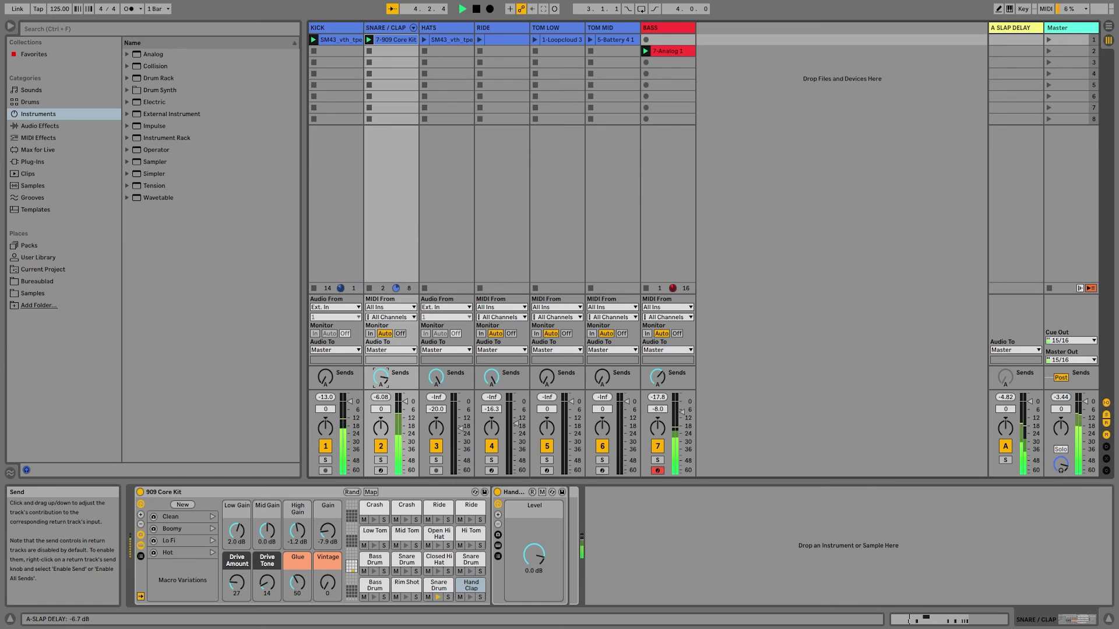
# Launch the HATS and RIDE clips, and lower both tracks' sends to the slap delay.
pyautogui.click(427, 40)
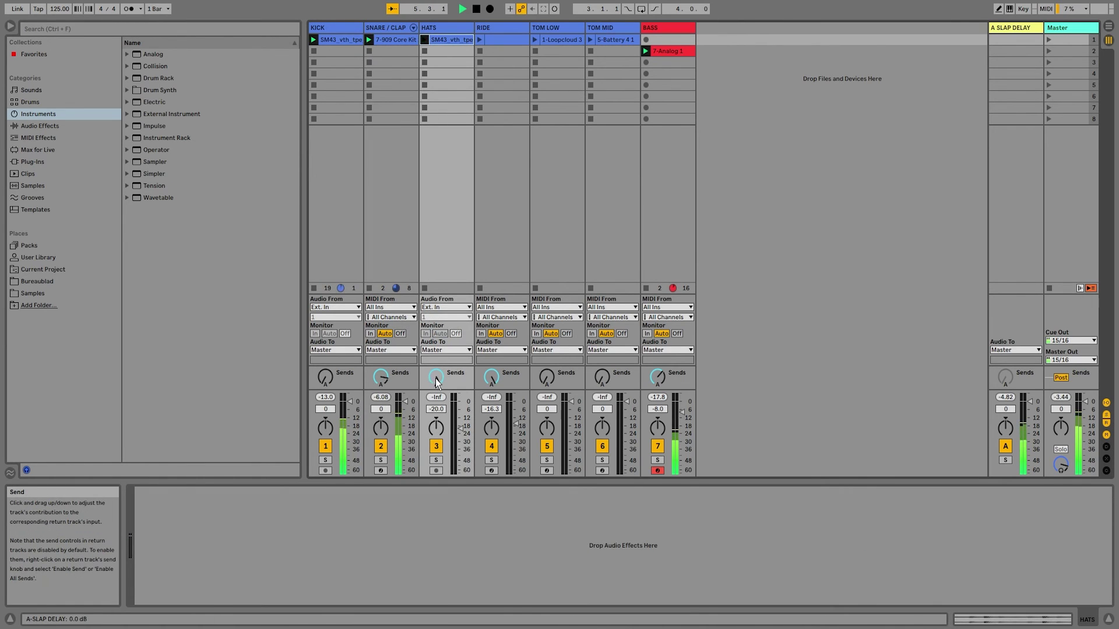
pyautogui.click(435, 378)
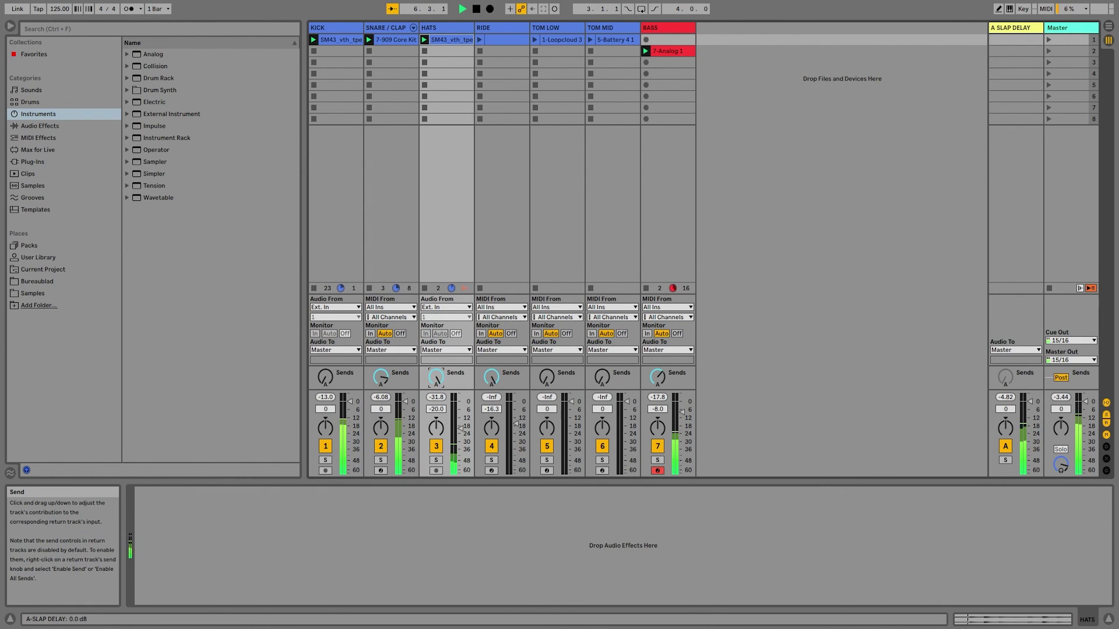
pyautogui.moveTo(436, 378); pyautogui.dragTo(436, 402)
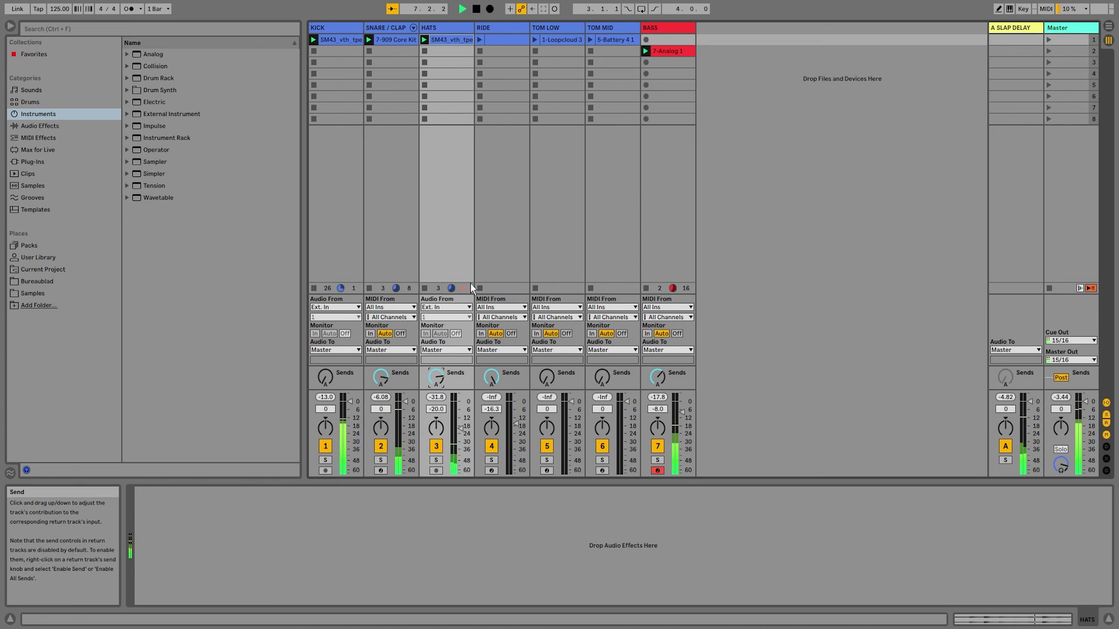
pyautogui.click(479, 39)
pyautogui.click(492, 378)
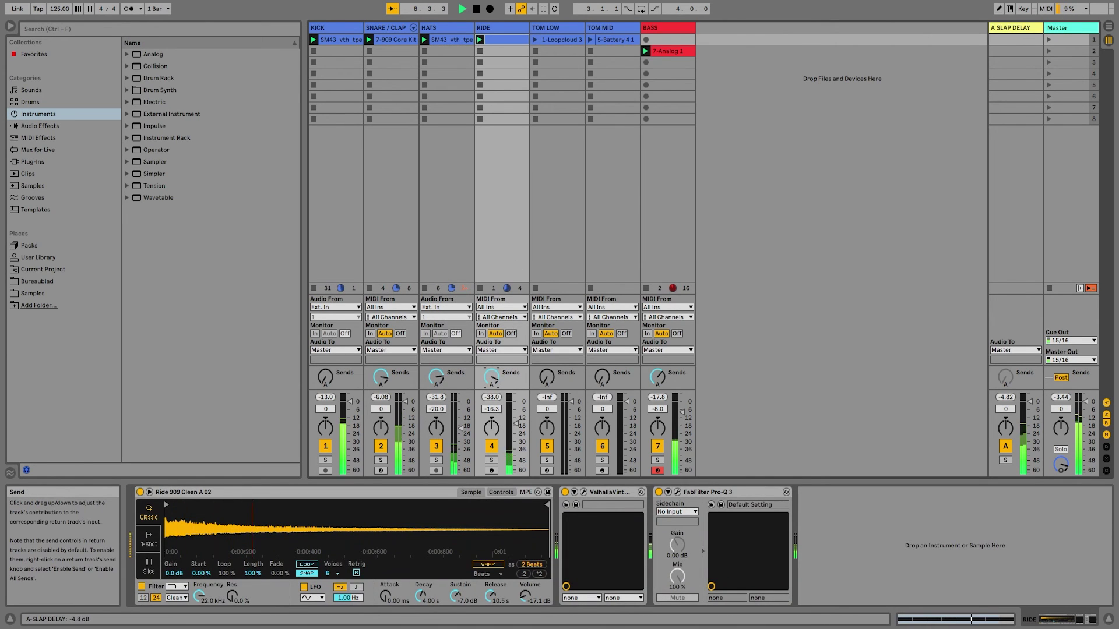
# Launch the TOM LOW and TOM MID clips, and raise TOM MID's send to the slap delay slightly.
pyautogui.click(535, 41)
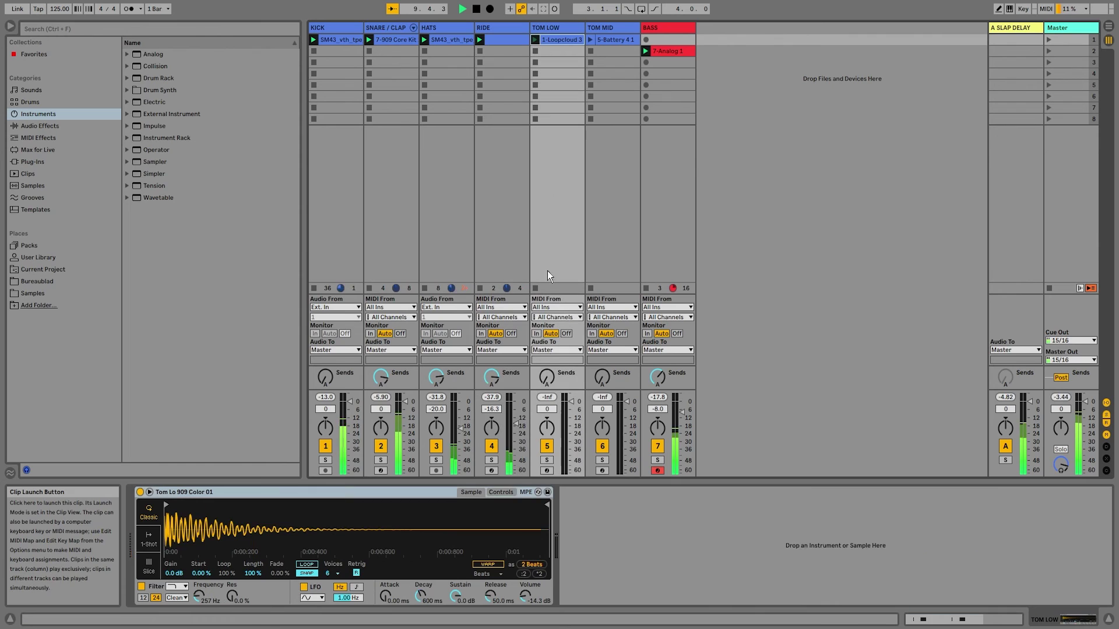
pyautogui.click(548, 379)
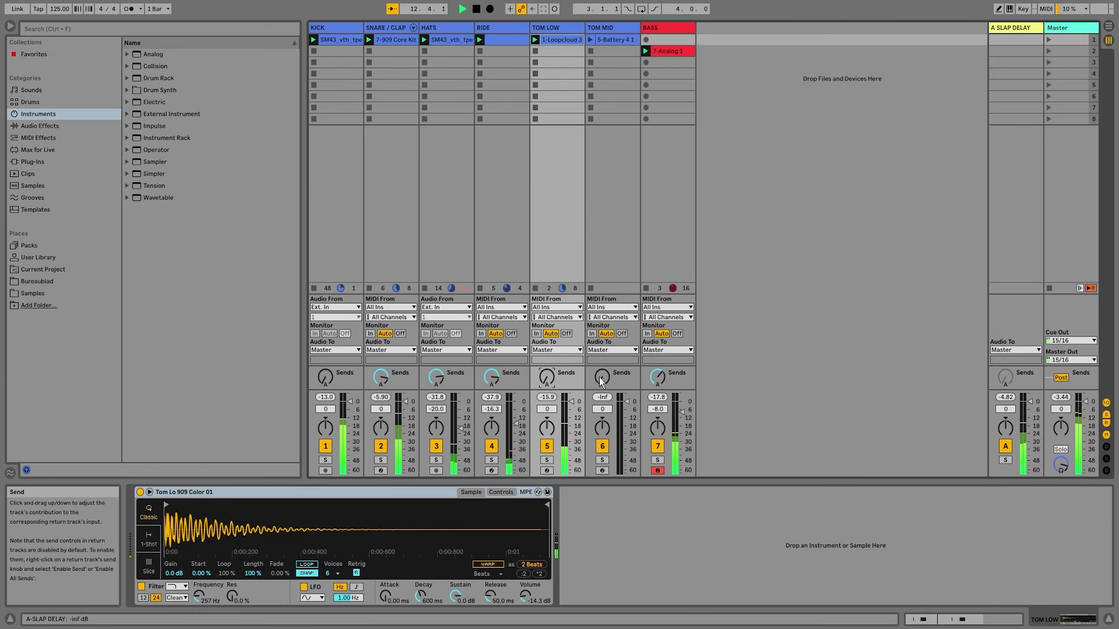
pyautogui.click(590, 40)
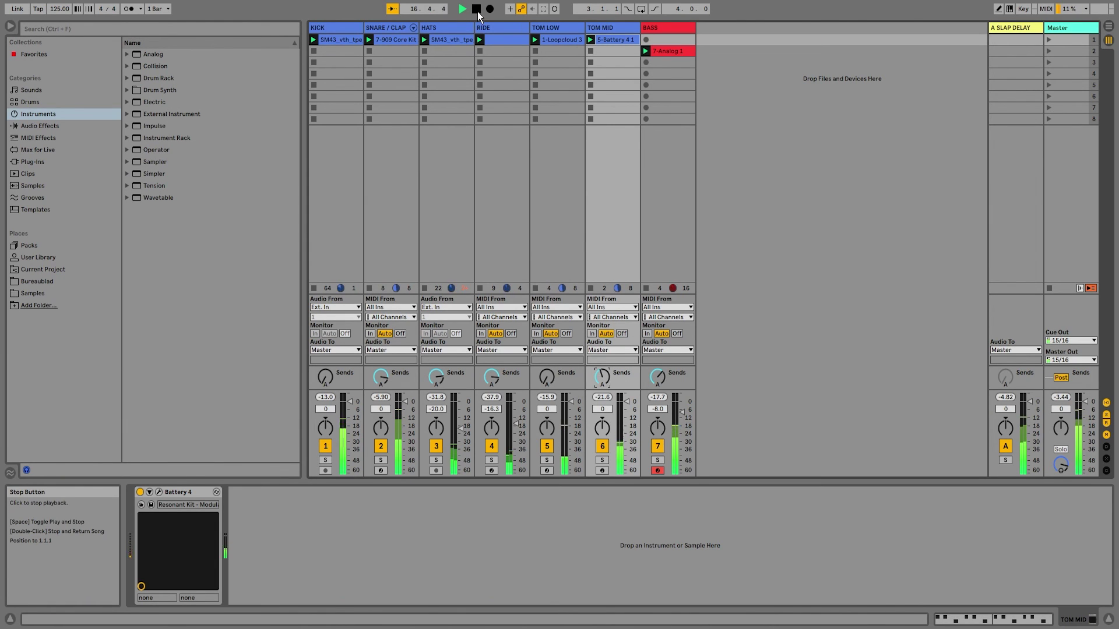
# Check the full groove with the slap delay return muted, and reduce the SNARE / CLAP and HATS sends further before stopping playback.
pyautogui.click(1002, 447)
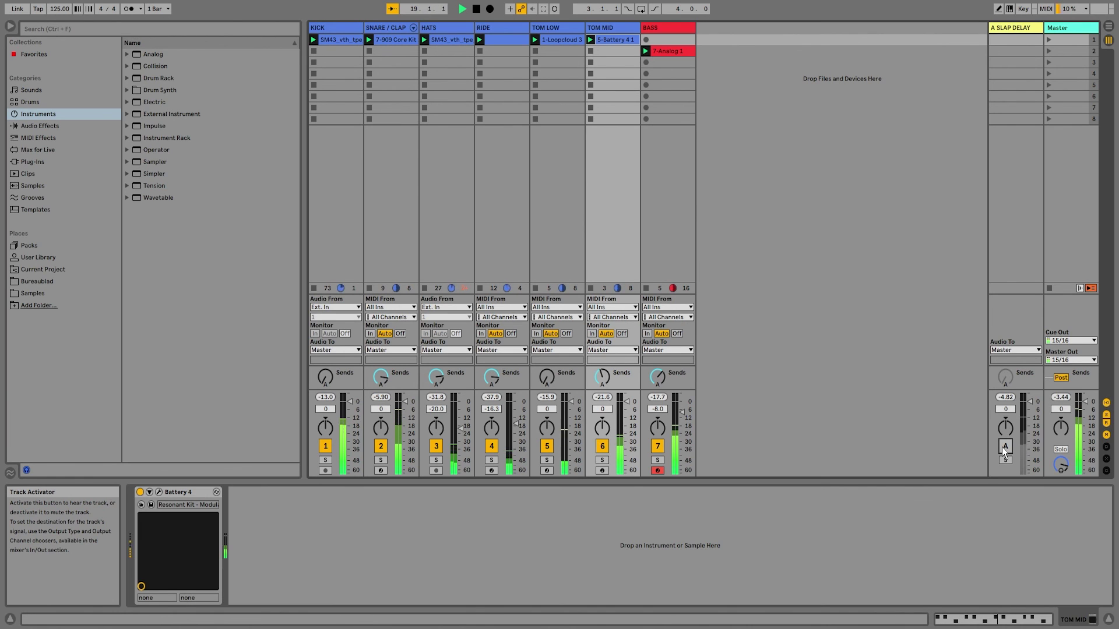
pyautogui.click(1002, 447)
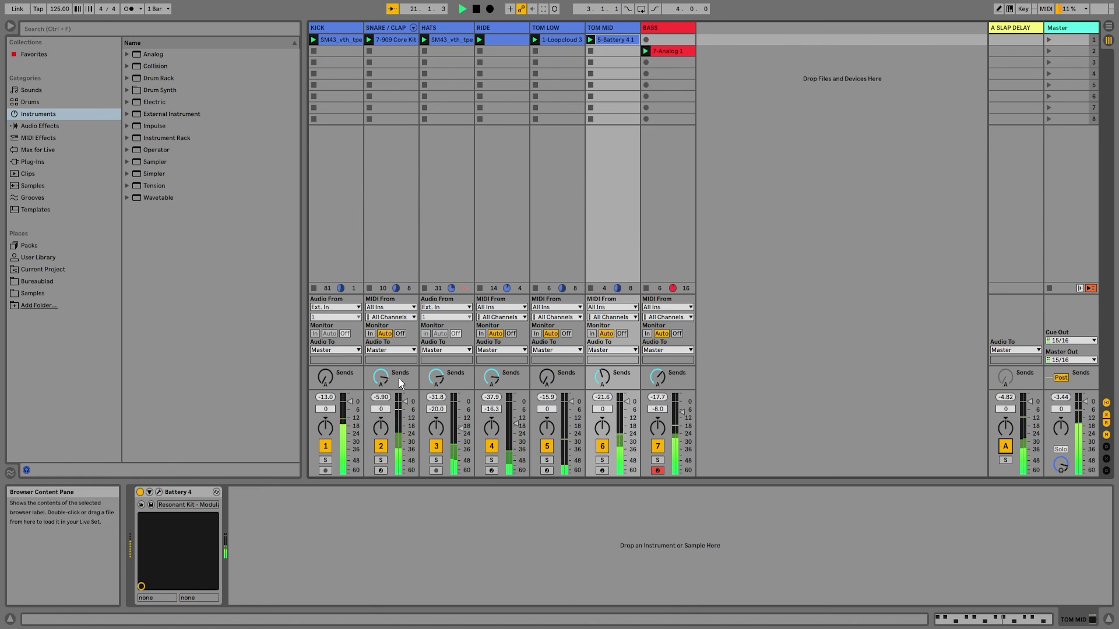
pyautogui.click(380, 377)
pyautogui.click(429, 380)
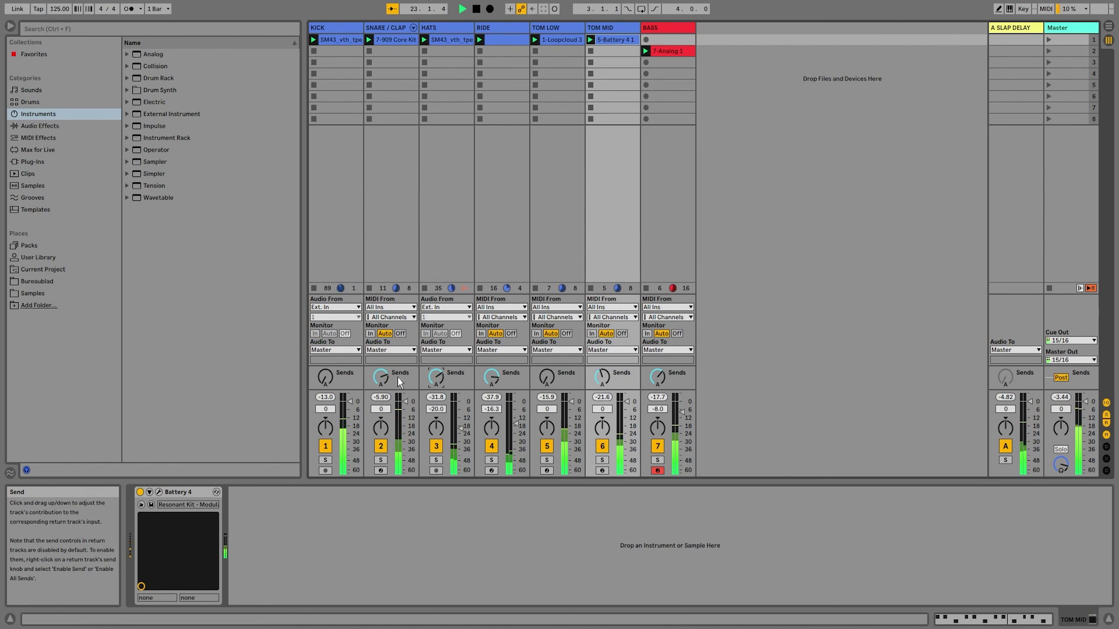
pyautogui.moveTo(381, 377); pyautogui.dragTo(380, 382)
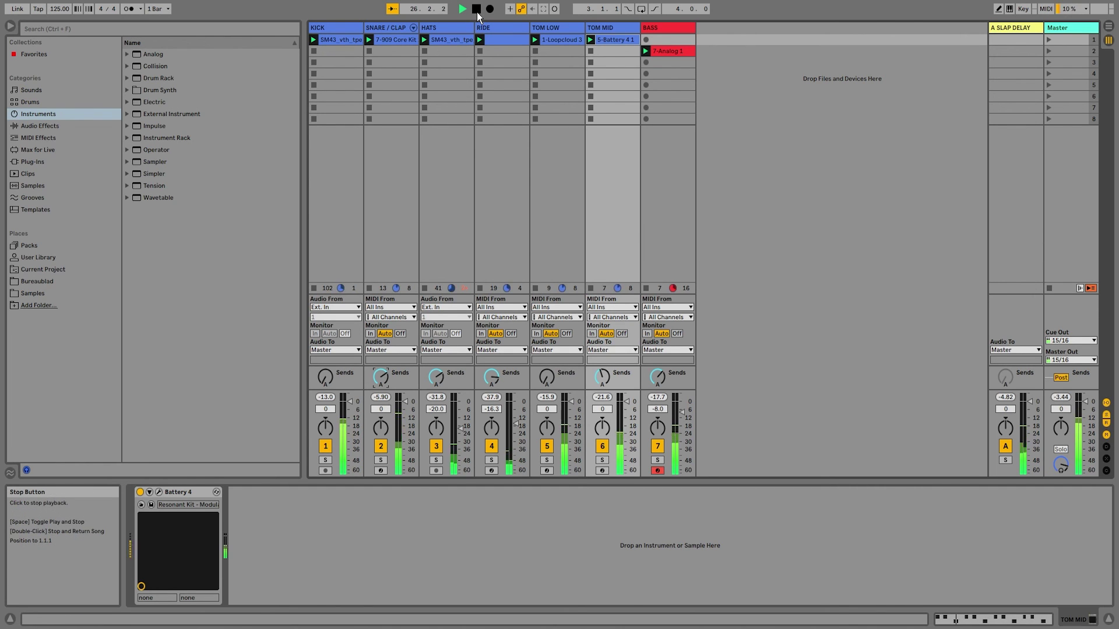
pyautogui.doubleClick(476, 10)
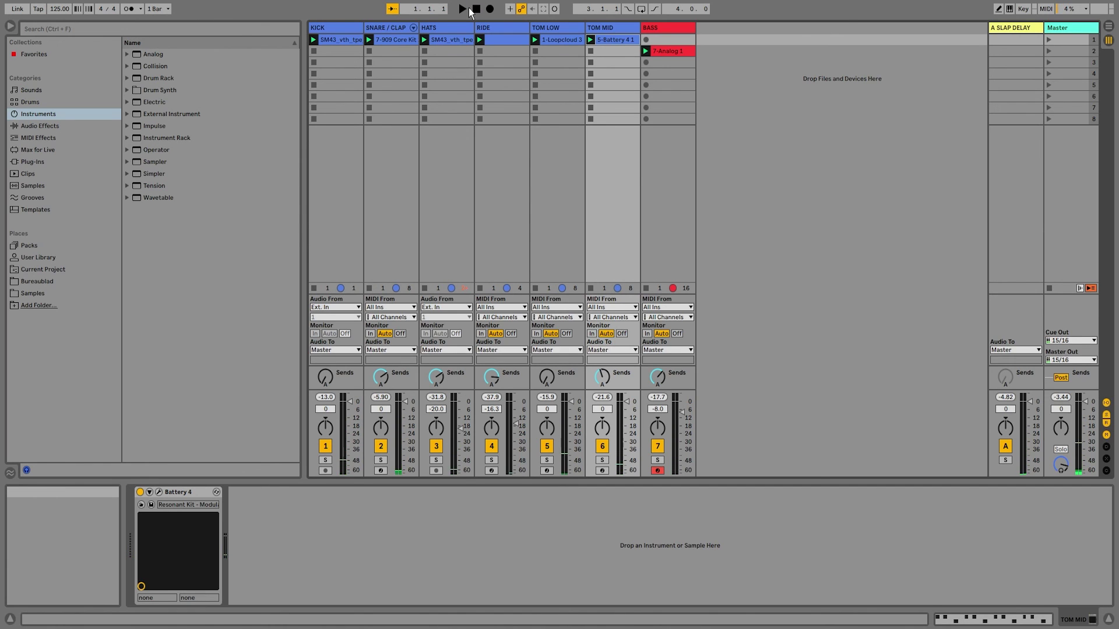